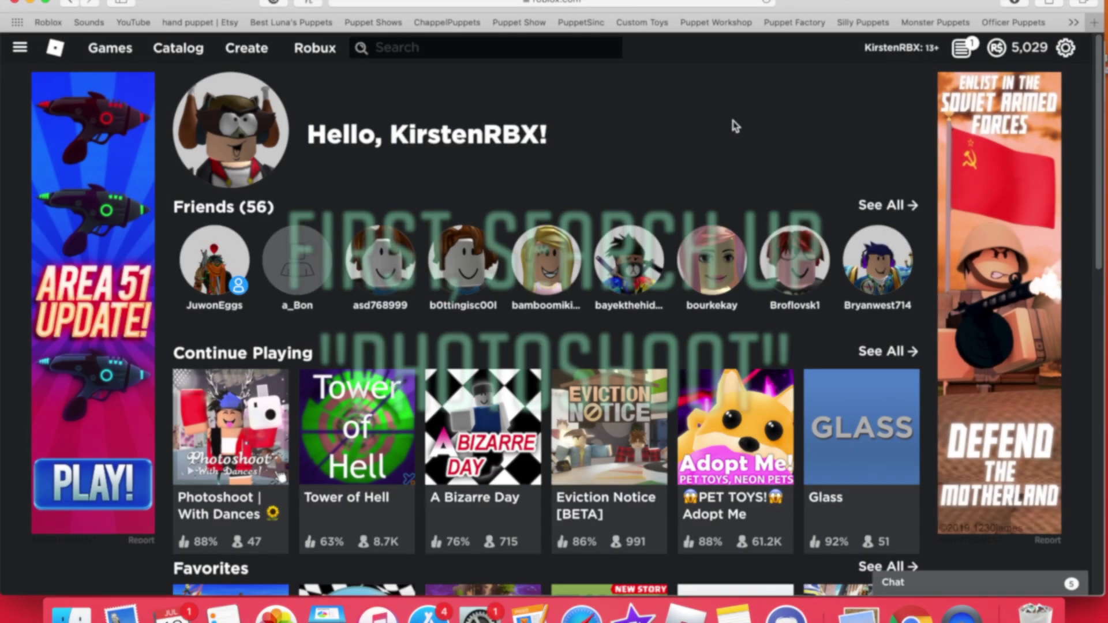
- Search Roblox for 'photoshoot' and open the Photoshoot | With Dances game
left_click(485, 47)
type("photoshoot")
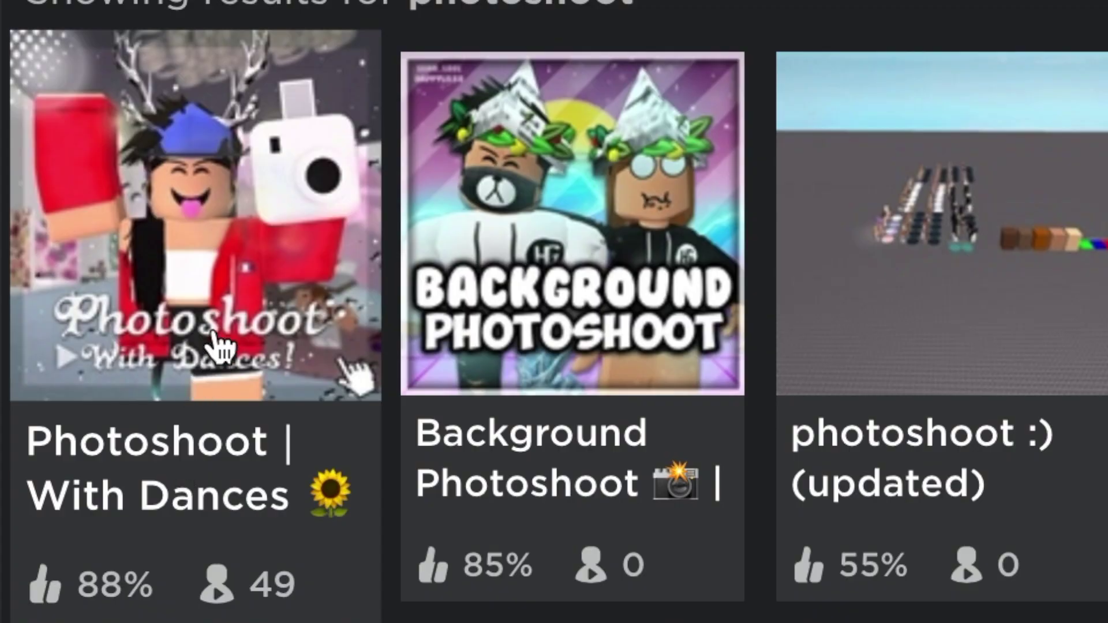
left_click(218, 347)
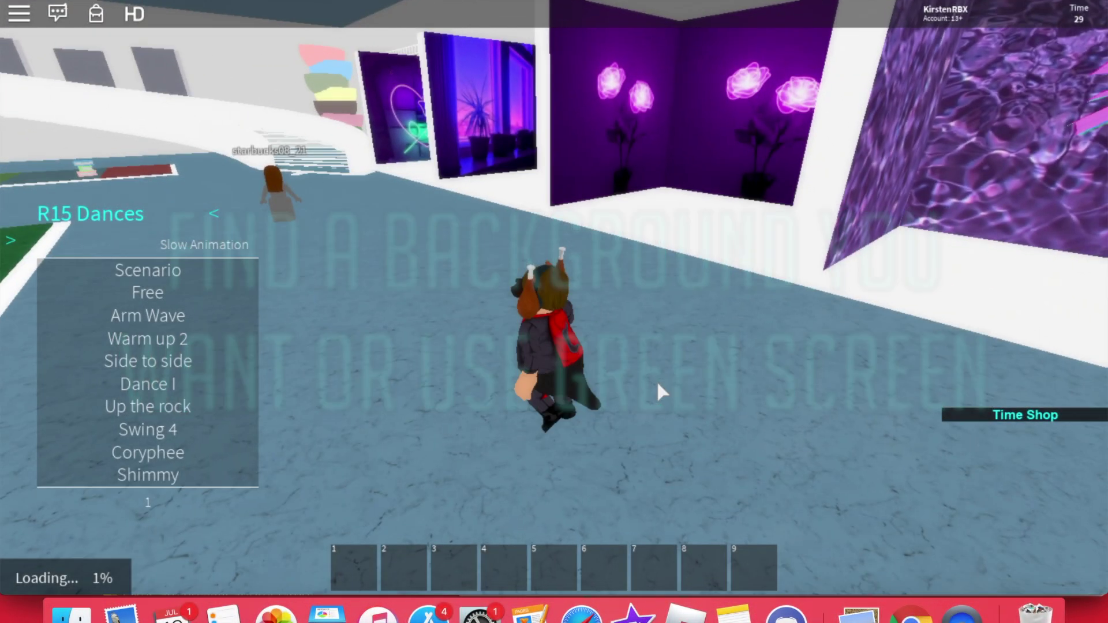
- Walk the avatar up the stairs and through the clothing shop into the green-screen room
key("w")
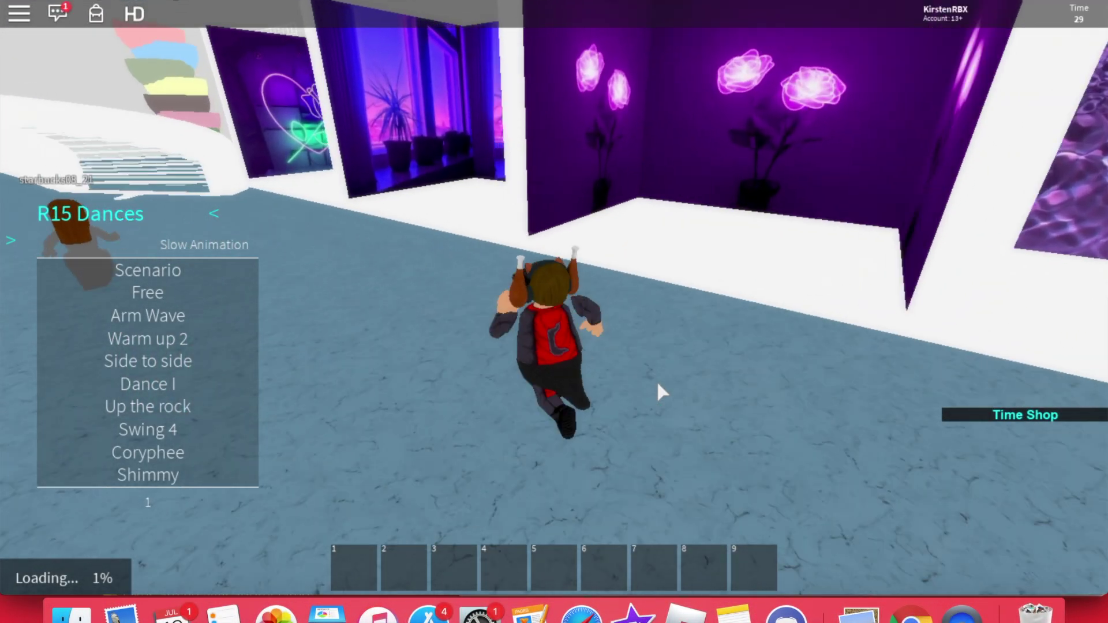
key("w")
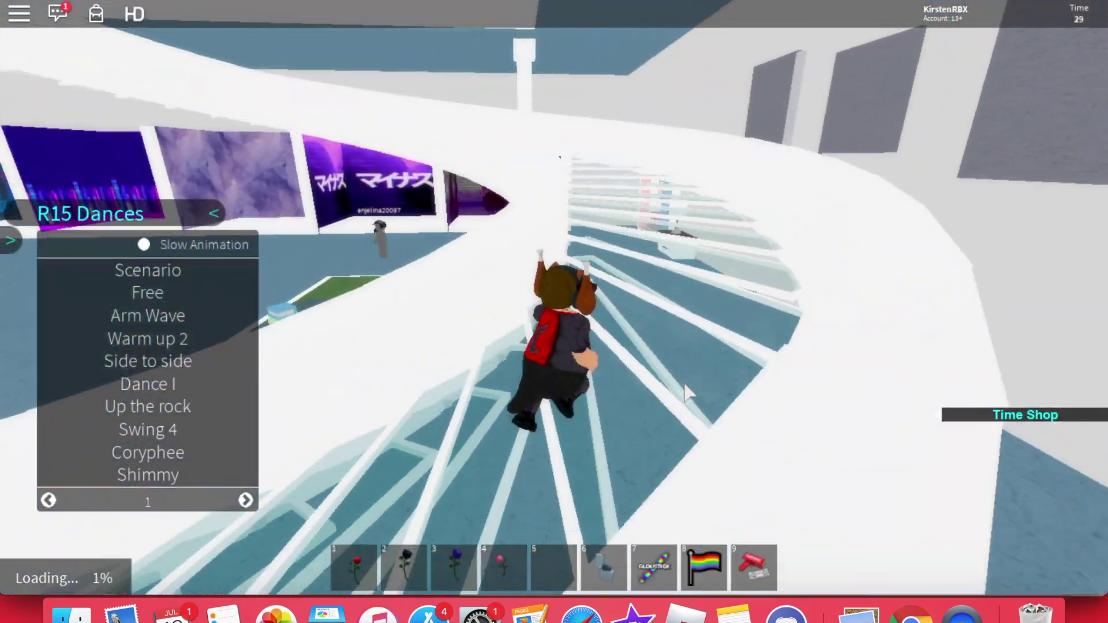
key("w")
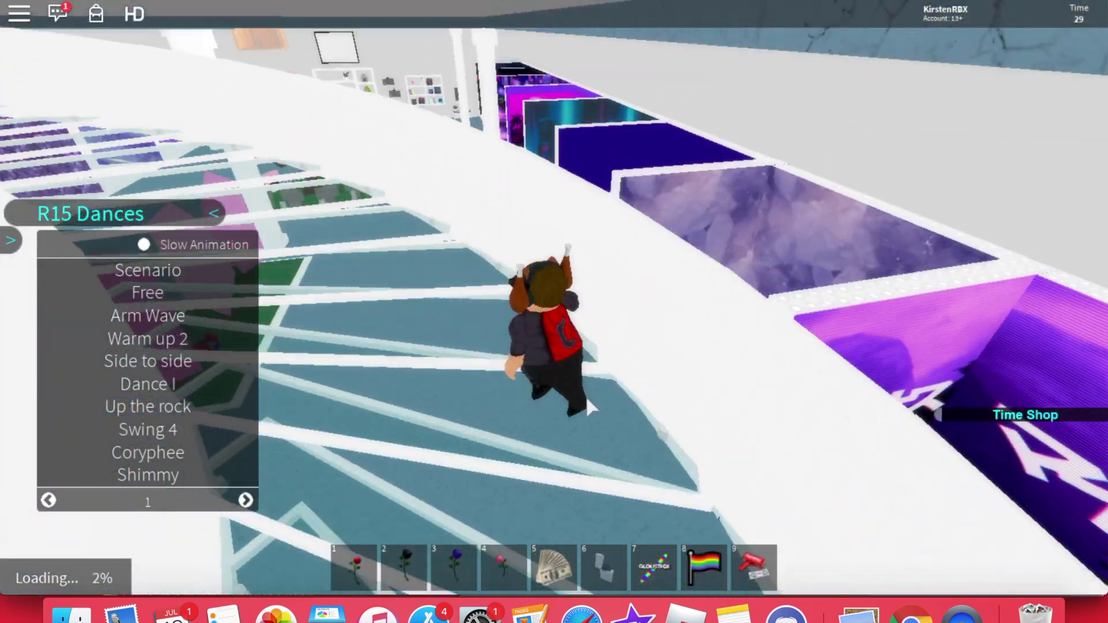
key("w")
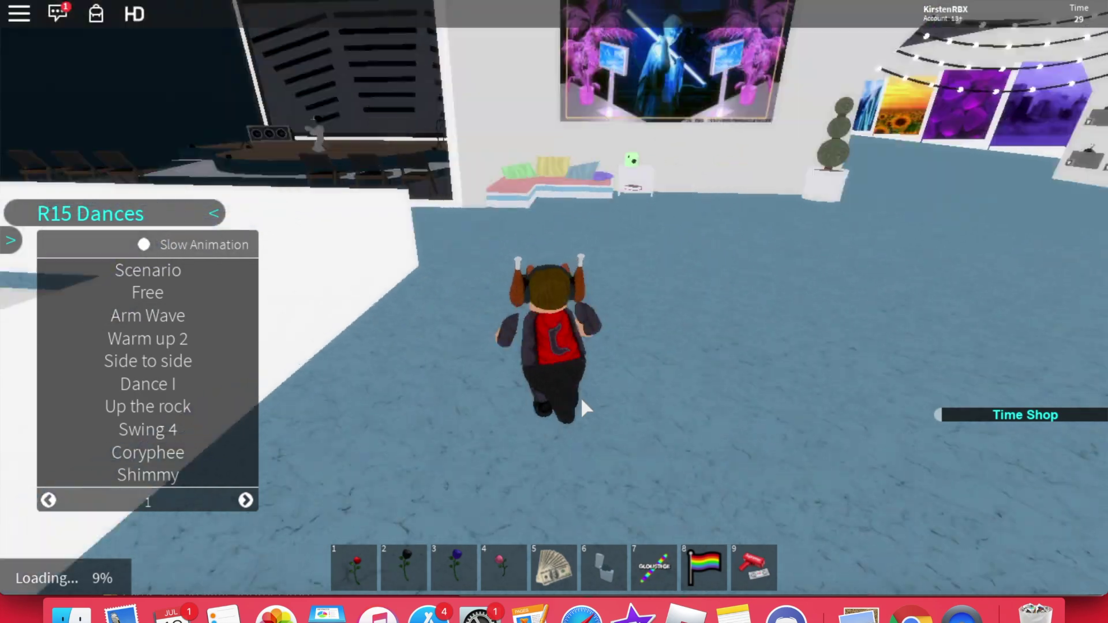
key("w")
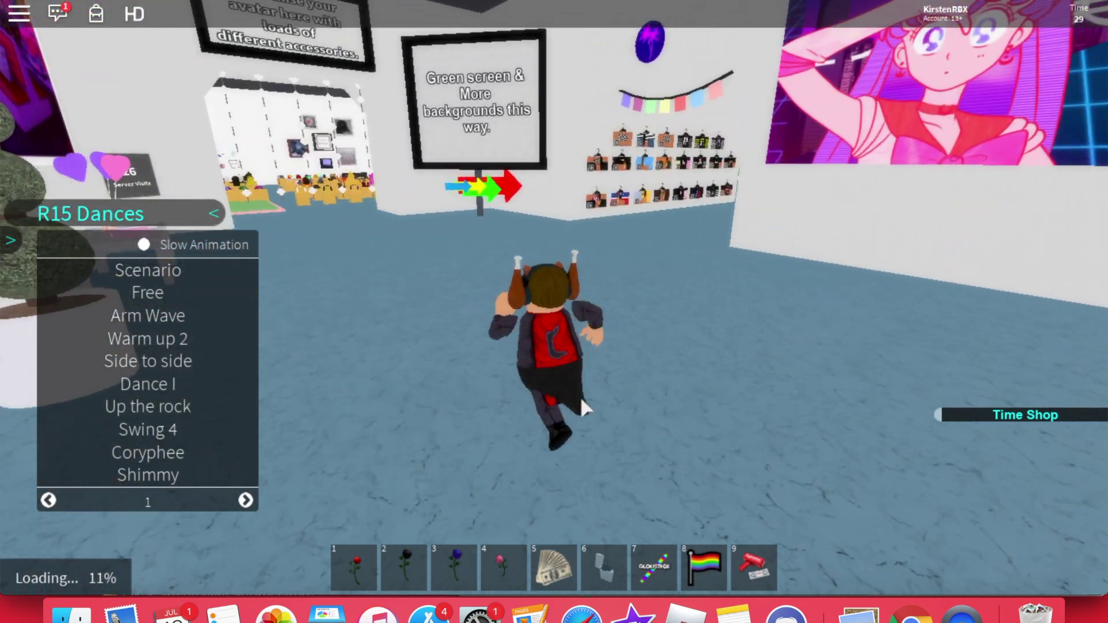
key("w")
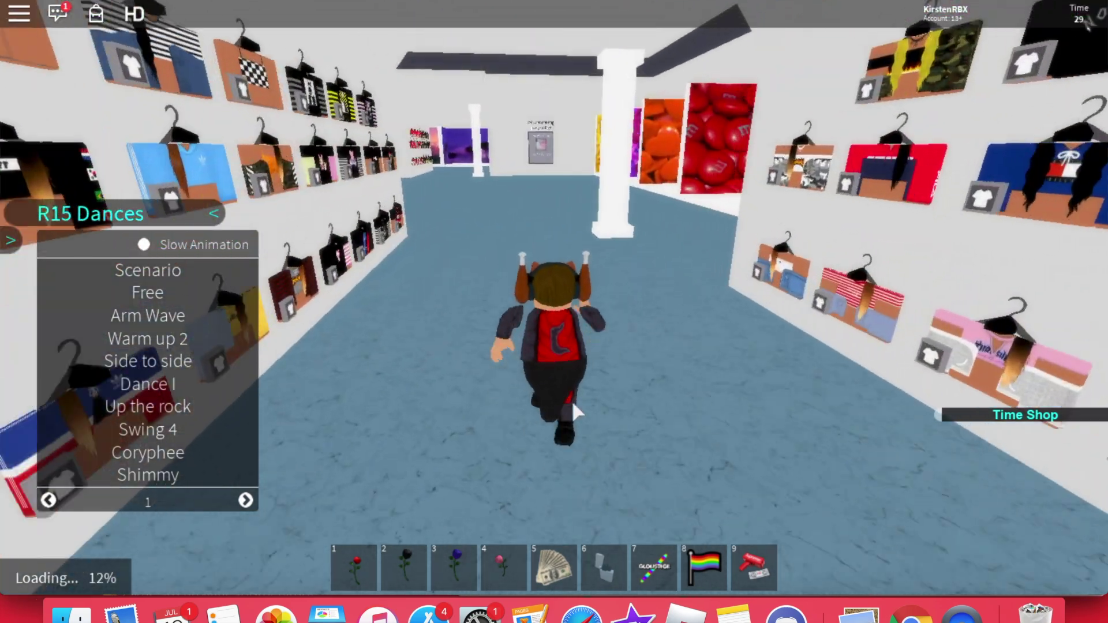
key("w")
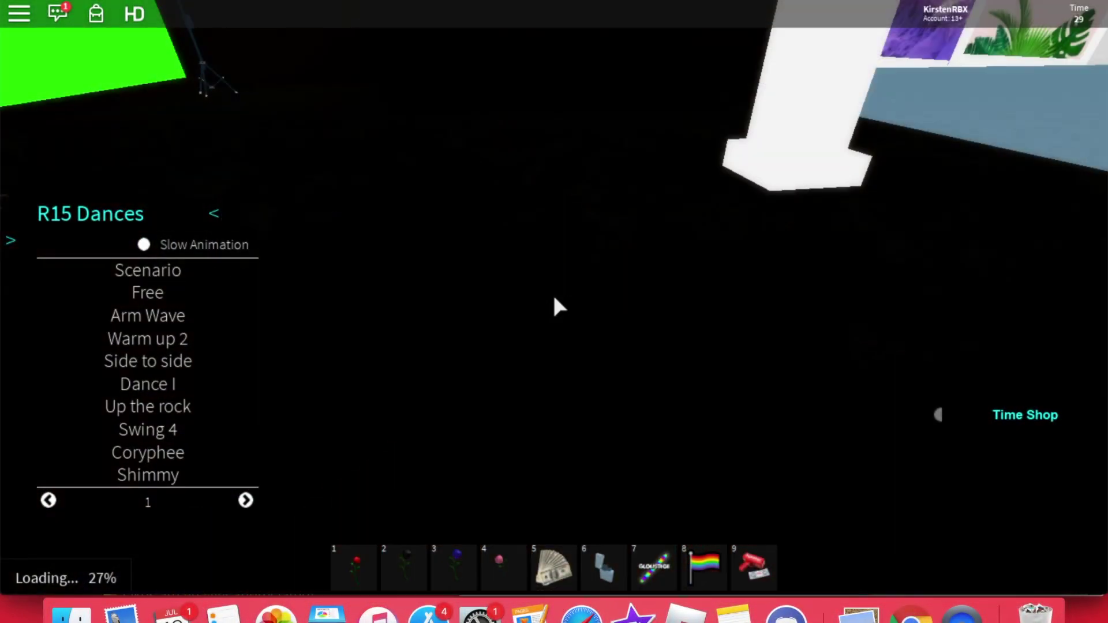
- Zoom the camera and set the avatar dancing Side to side, then Arm Wave
scroll(557, 305, "down", 5)
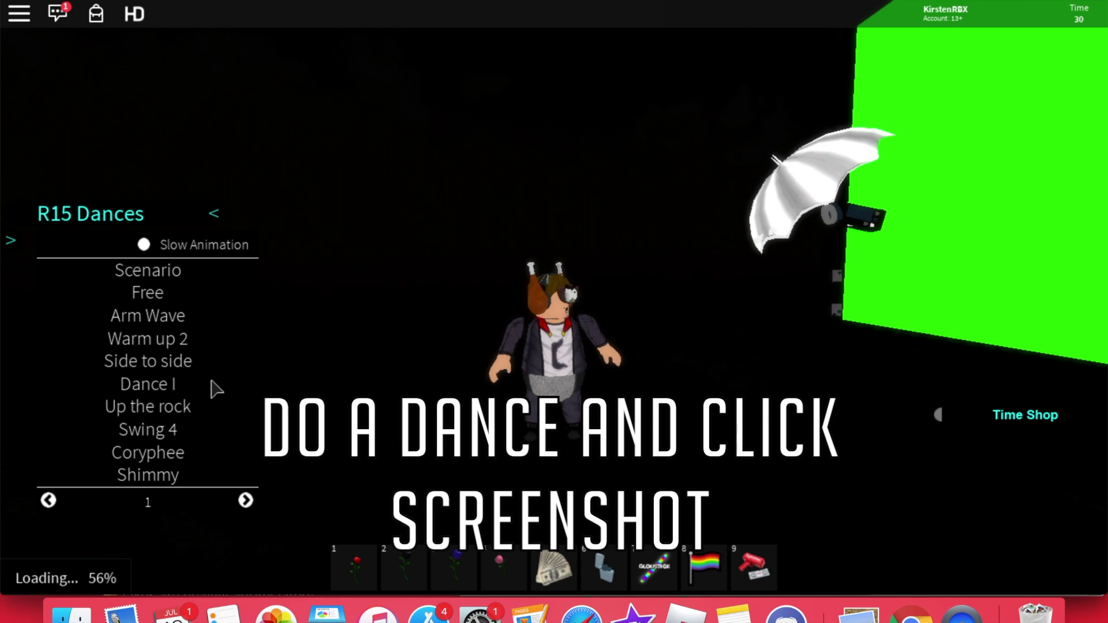
left_click(181, 362)
left_click(173, 321)
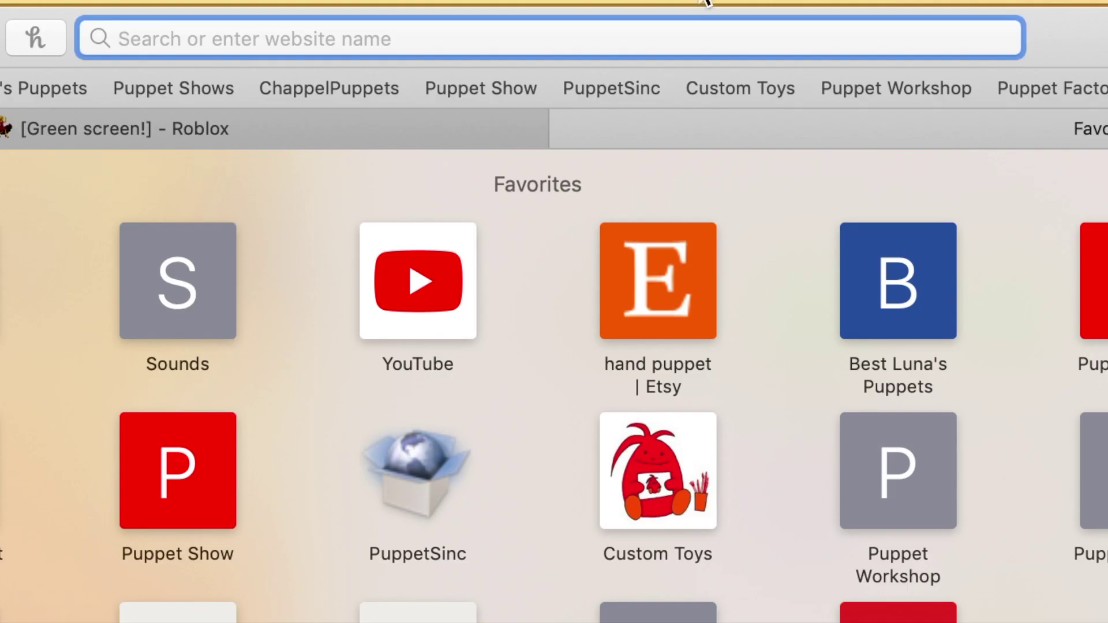
- Load photopea.com from Safari's address bar
type("photope")
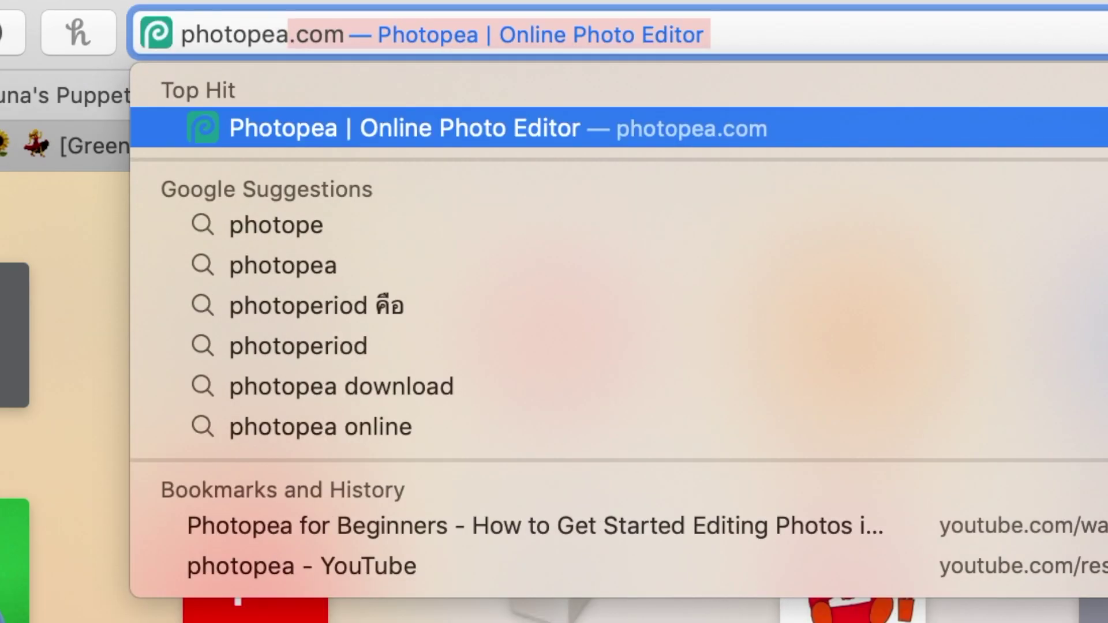
type("a")
key("Return")
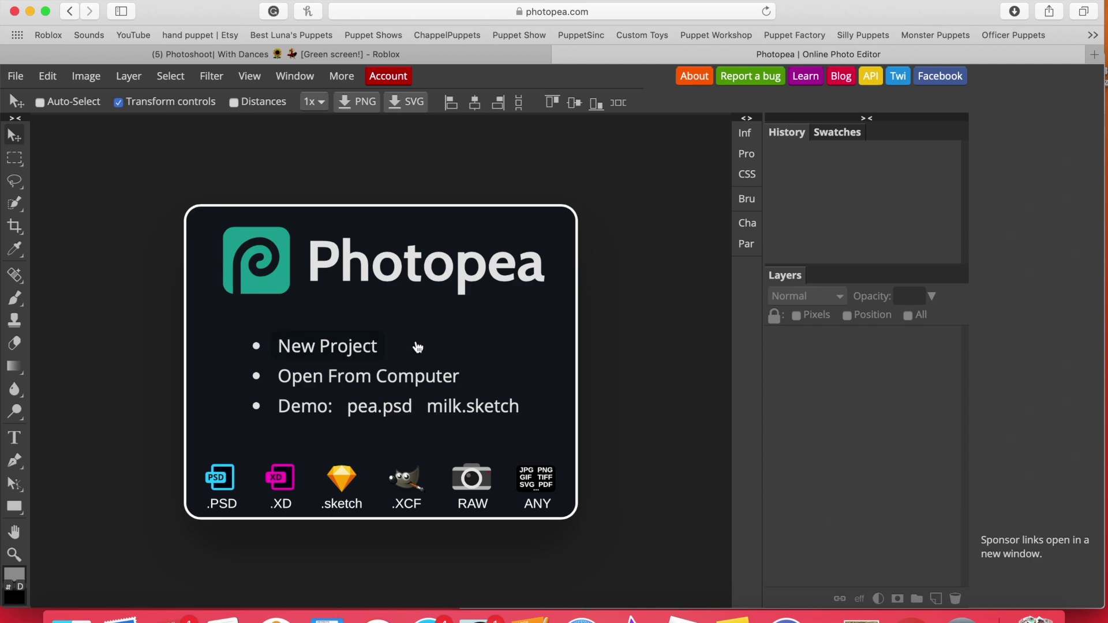
- Create a blank 1280×720 px project named 'thumb aa'
left_click(418, 347)
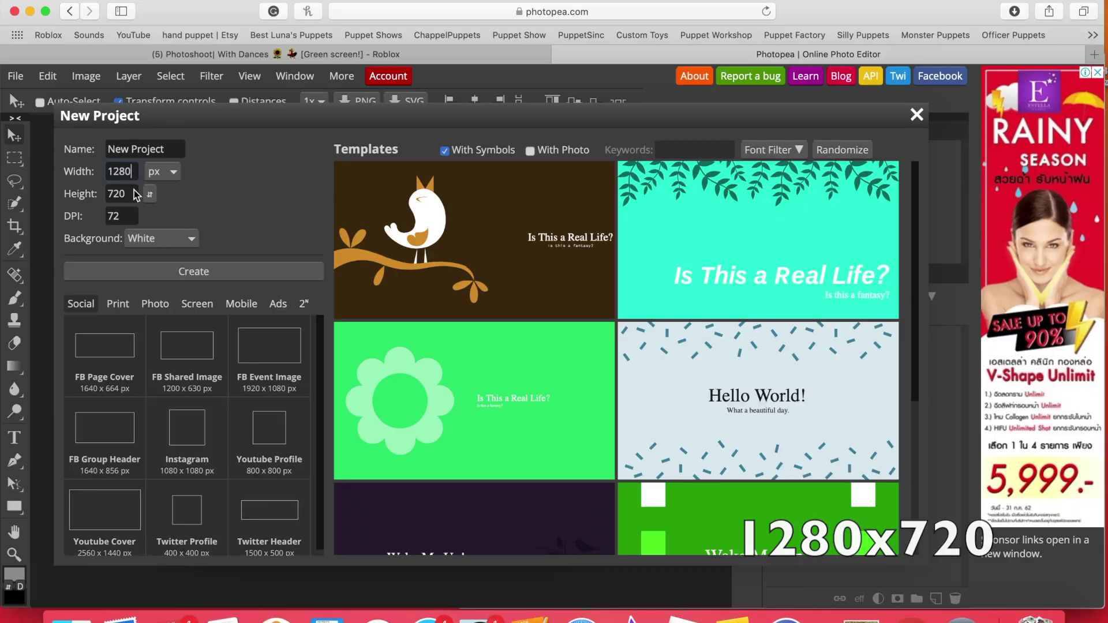
type("thumb aa")
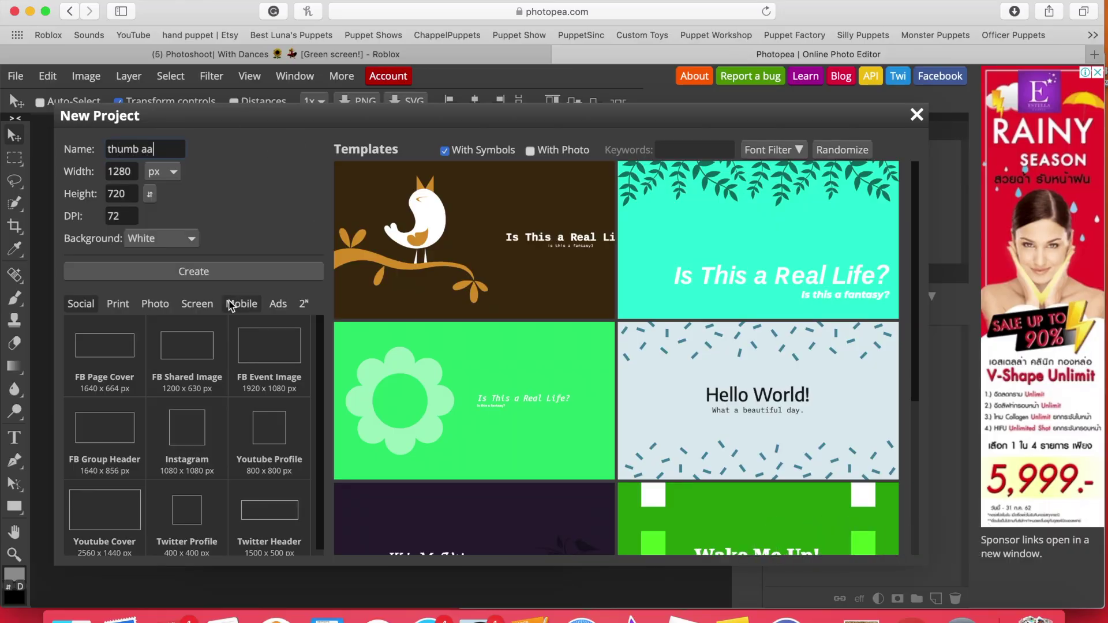
left_click(219, 272)
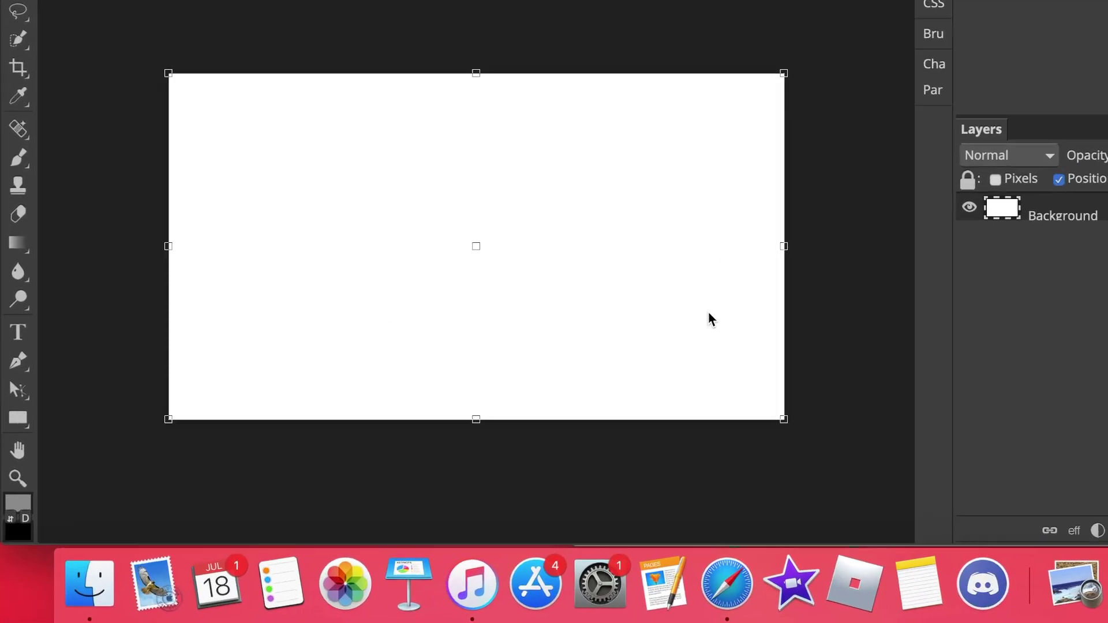
left_click(72, 614)
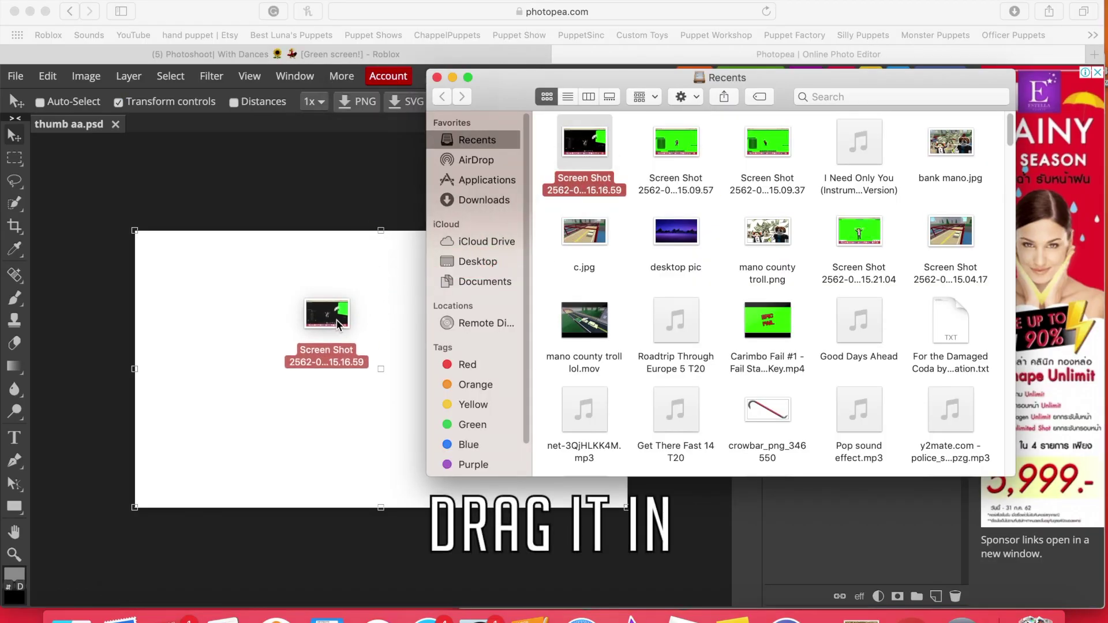
- Drop the Roblox screenshot onto the canvas and switch to Rectangle Select
left_click_drag(127, 196, 446, 338)
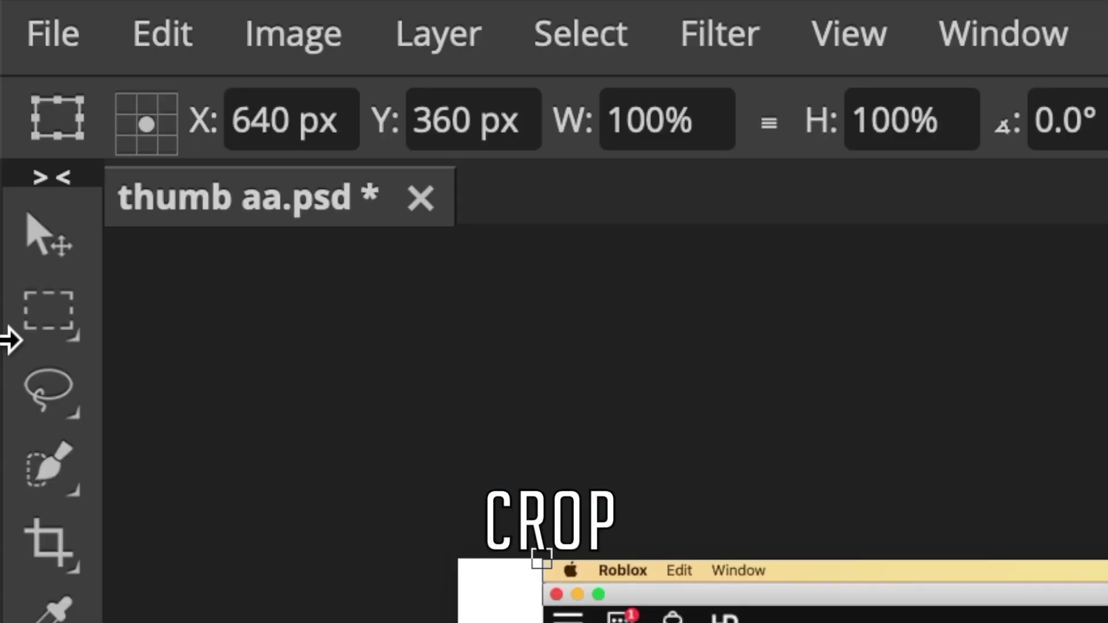
right_click(63, 333)
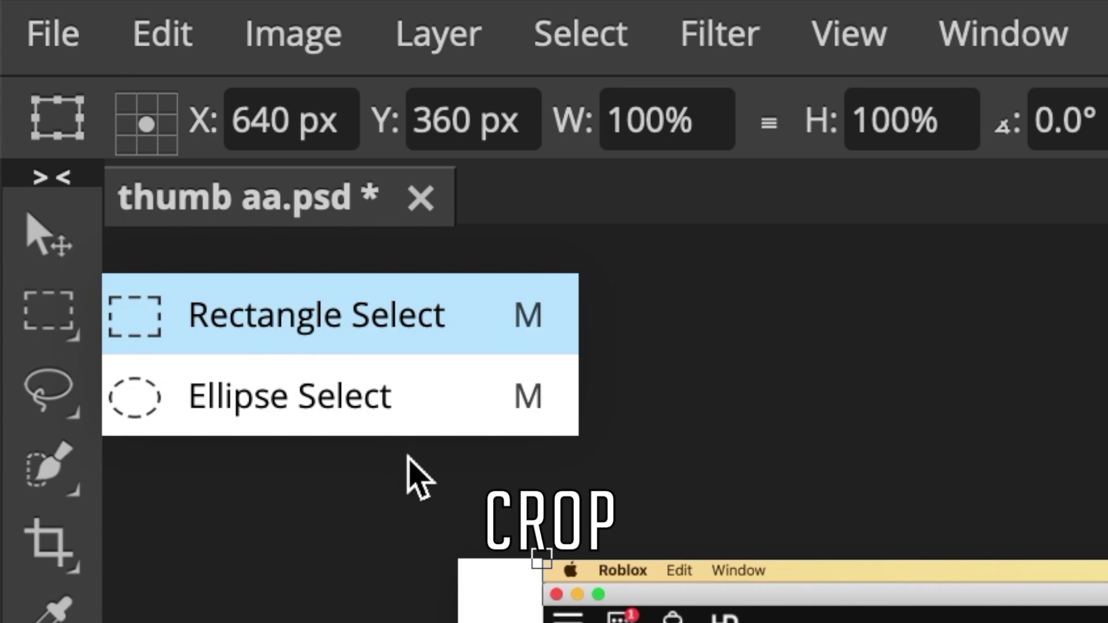
key("m")
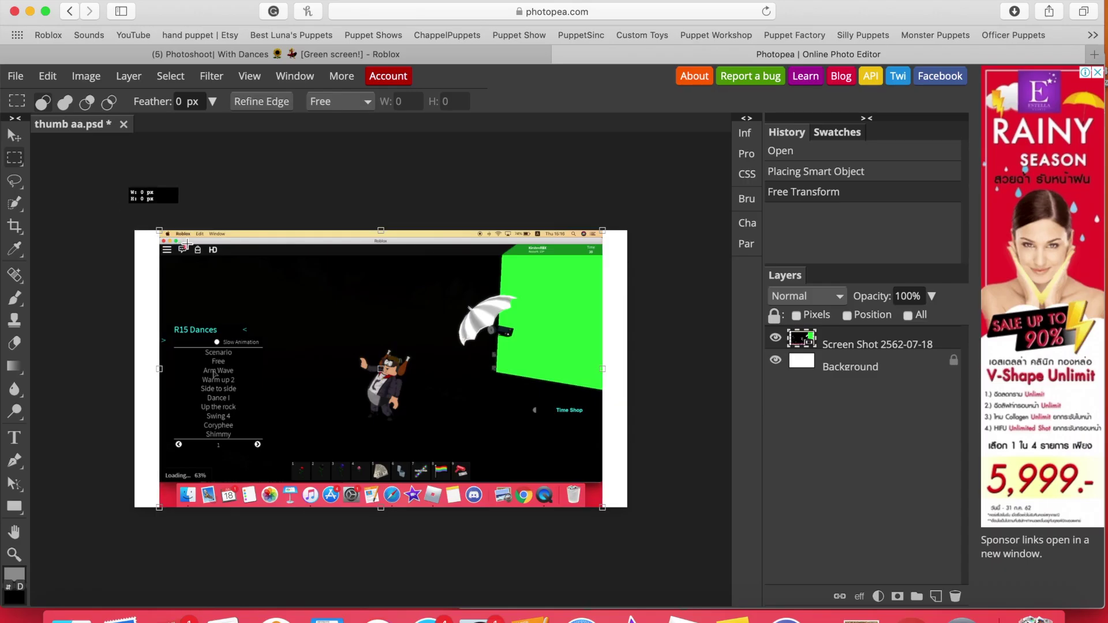
- Select the screenshot's top band and rasterize the screenshot layer
left_click_drag(440, 311, 632, 317)
key("Delete")
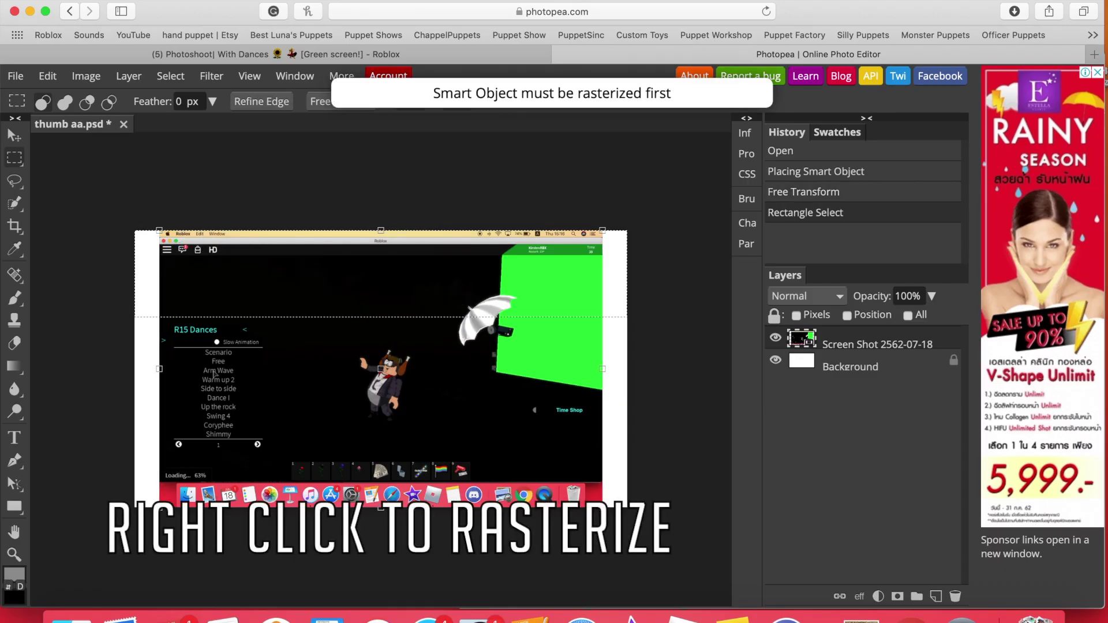
right_click(836, 363)
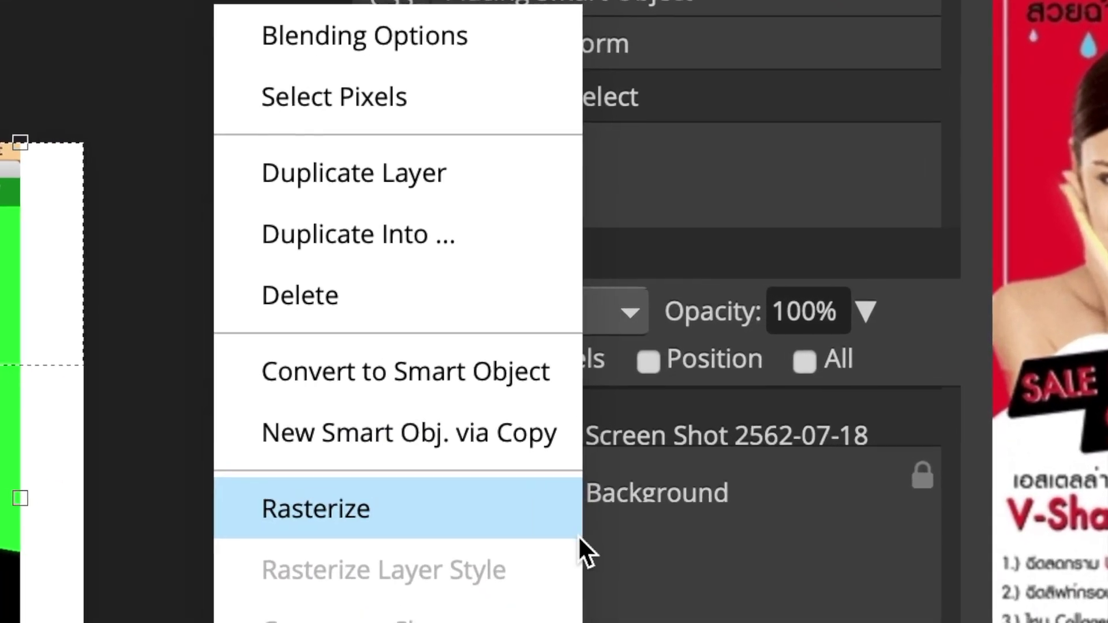
left_click(584, 471)
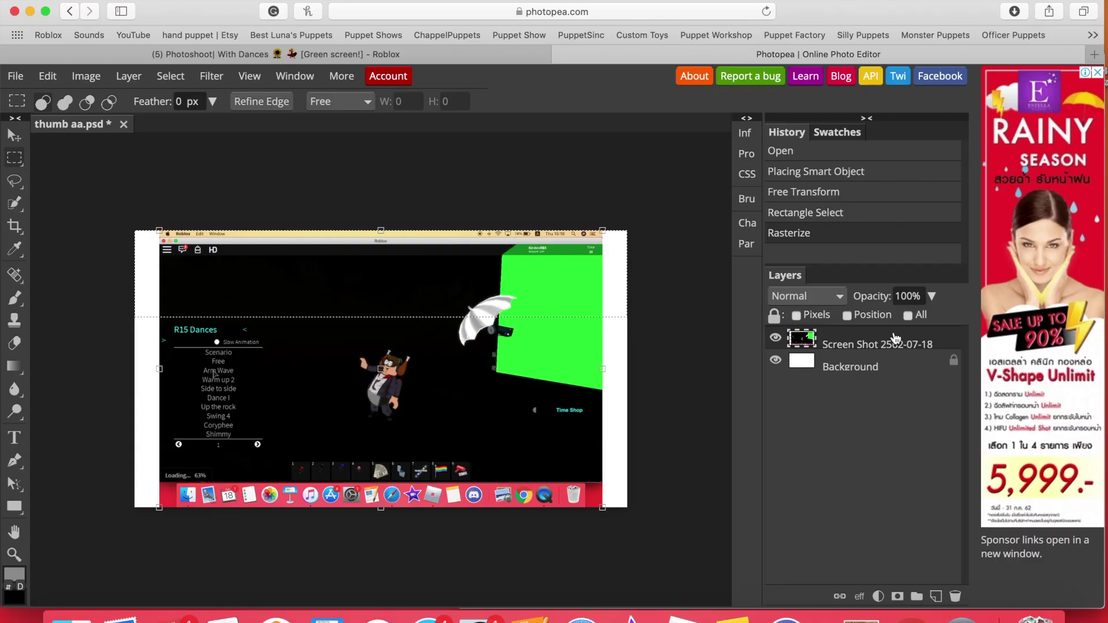
- Erase the top band, right green-screen area, left dance panel and bottom dock strip
key("BackSpace")
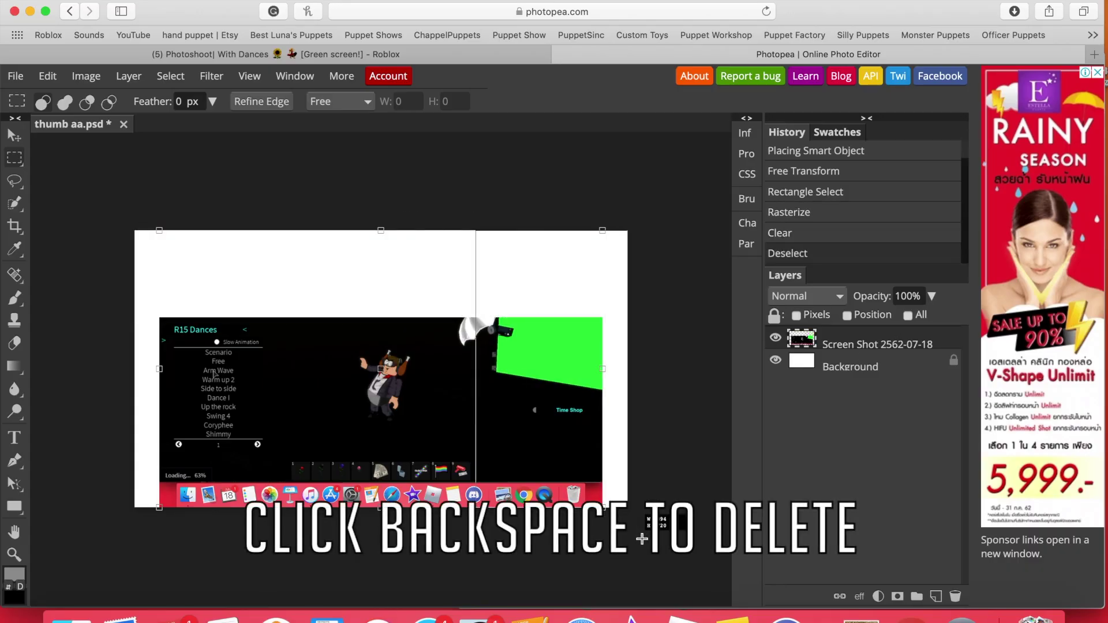
key("BackSpace")
left_click_drag(330, 567, 321, 518)
key("BackSpace")
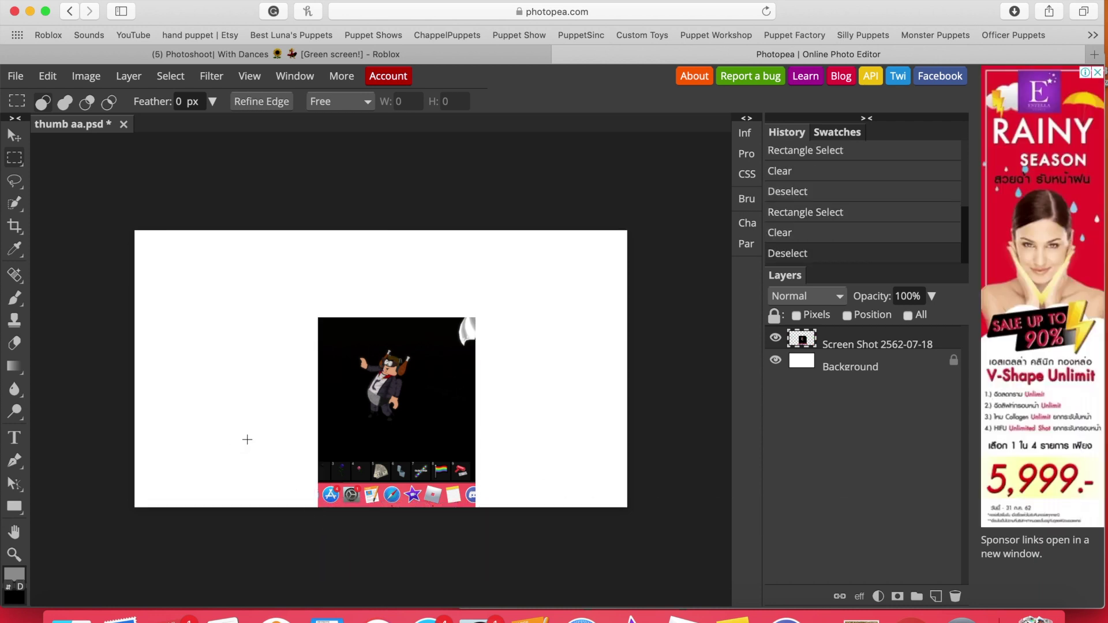
key("BackSpace")
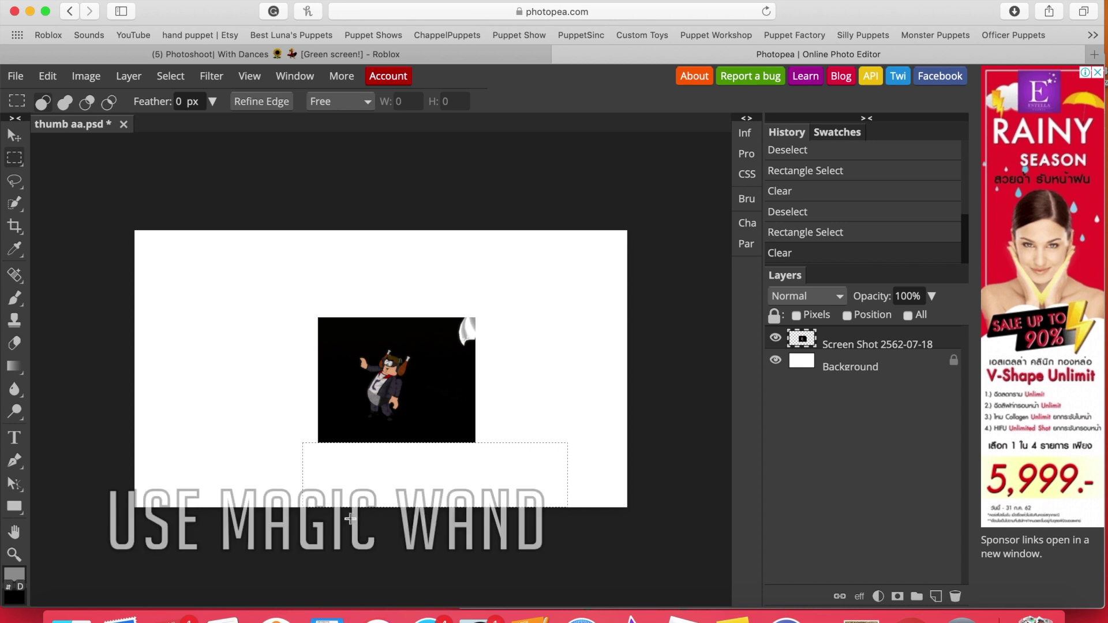
- Remove the black background and leftover umbrella scrap from around the avatar
right_click(14, 273)
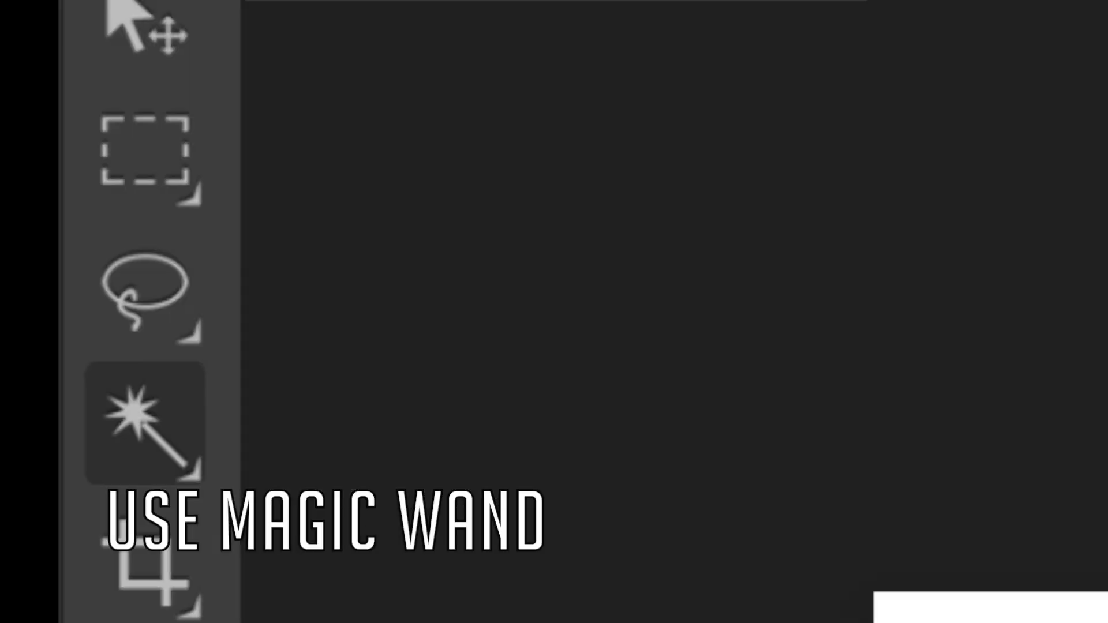
left_click(445, 384)
key("BackSpace")
right_click(15, 250)
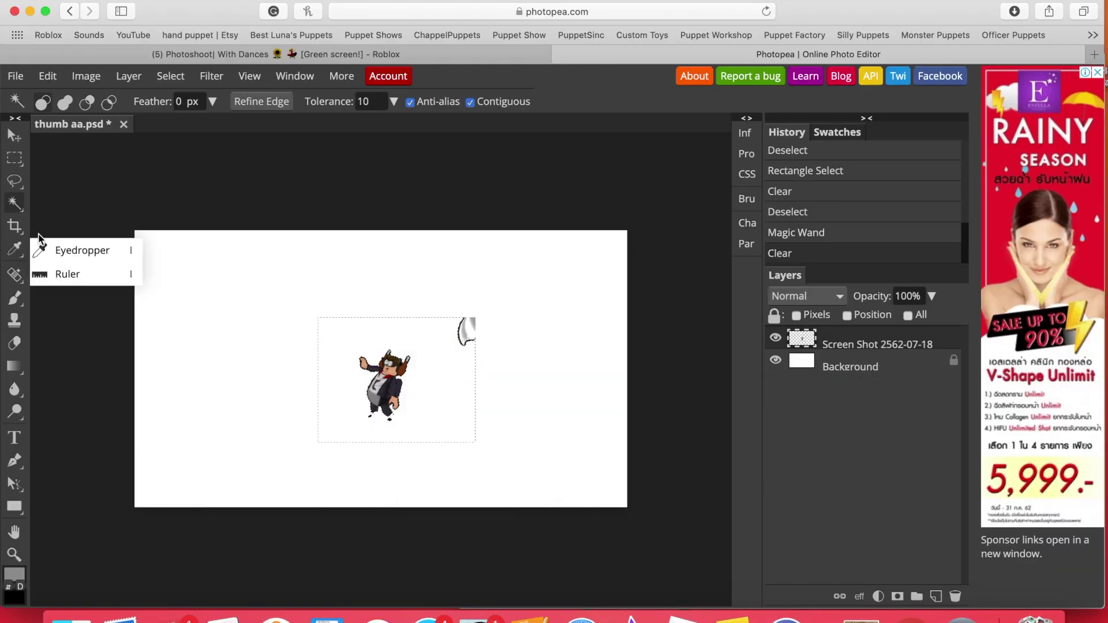
right_click(14, 181)
left_click(87, 181)
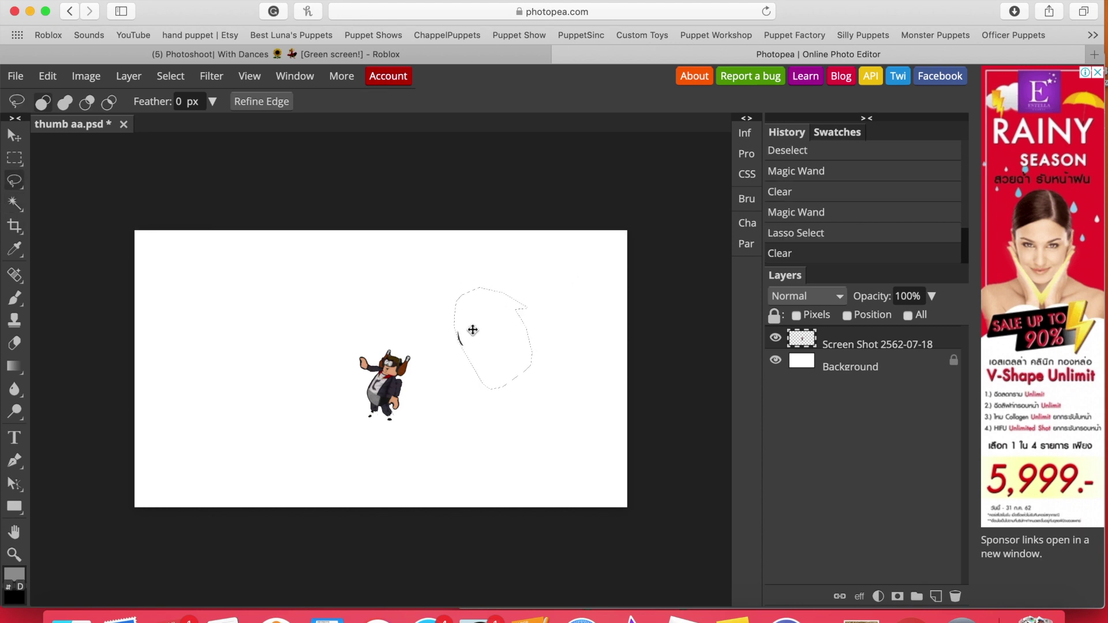
left_click(434, 406)
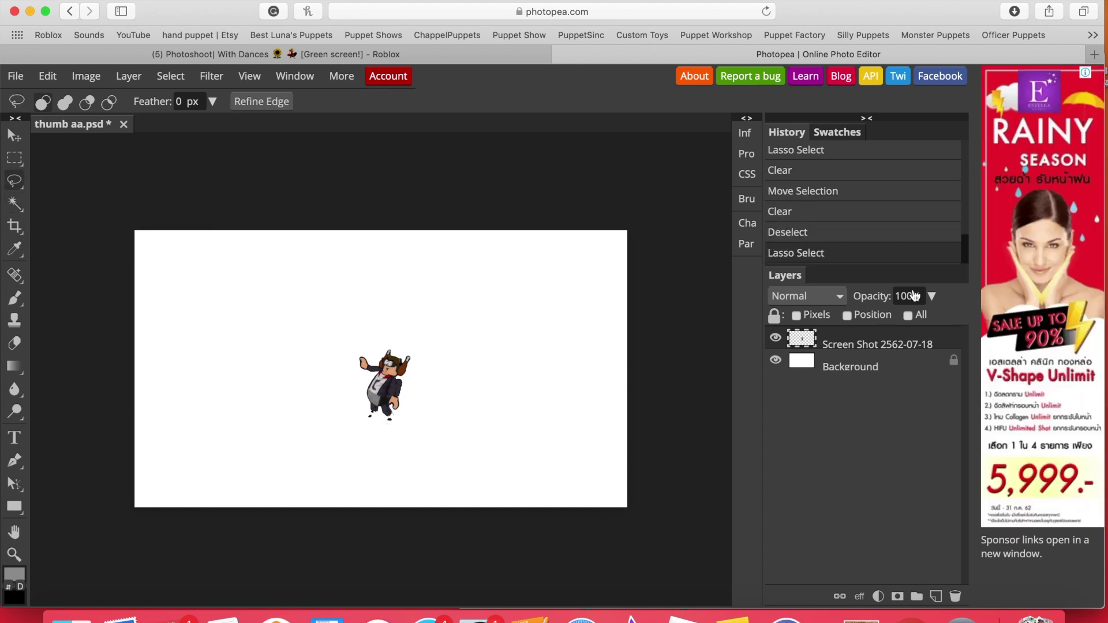
- Enlarge the avatar about six times and reposition it on the canvas
left_click_drag(514, 459, 675, 300)
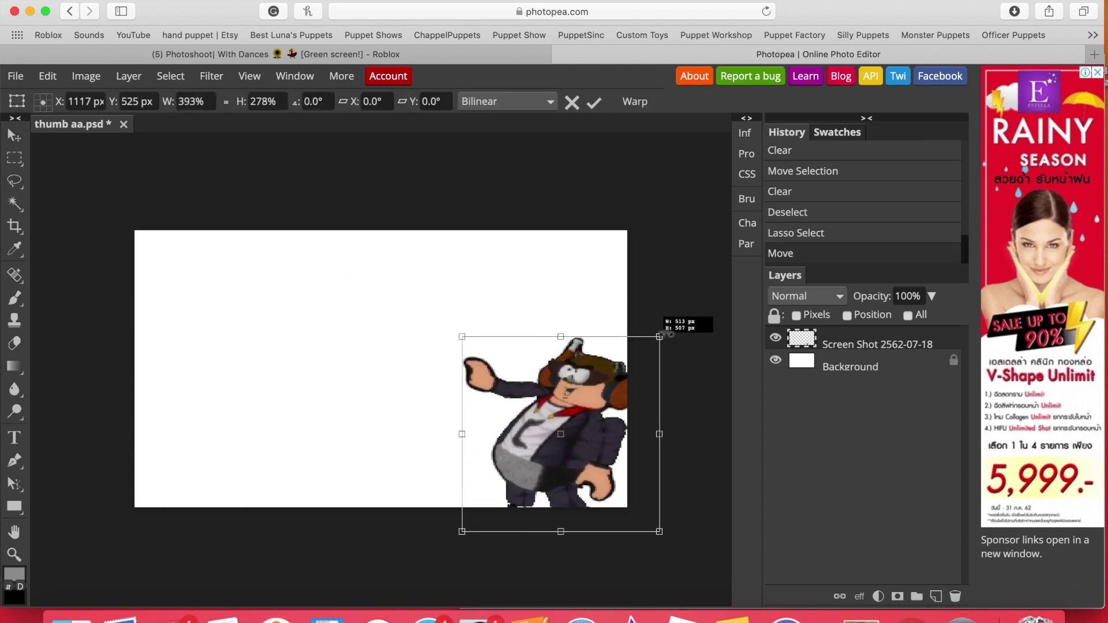
mouse_move(486, 433)
left_mouse_down()
mouse_move(478, 443)
mouse_move(498, 452)
left_mouse_up()
right_click(865, 344)
left_click(711, 203)
- Search Google Images for 'beach background' and preview the palm-tree beach picture
key("super+t")
type("beach background")
key("Return")
left_click(197, 141)
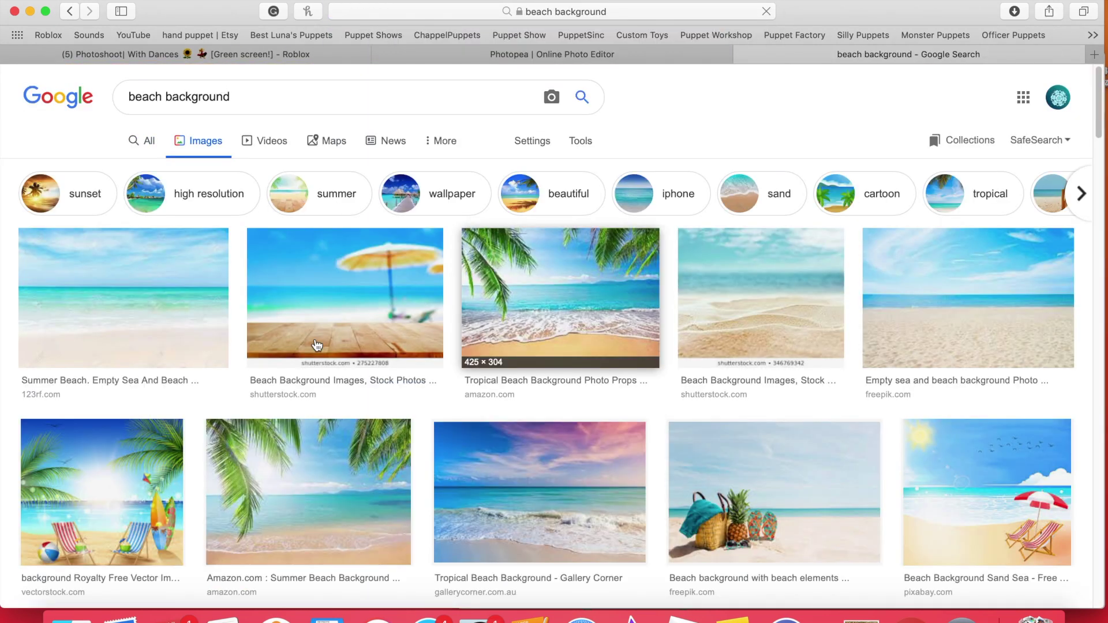
scroll(554, 346, "down", 5)
scroll(554, 347, "down", 3)
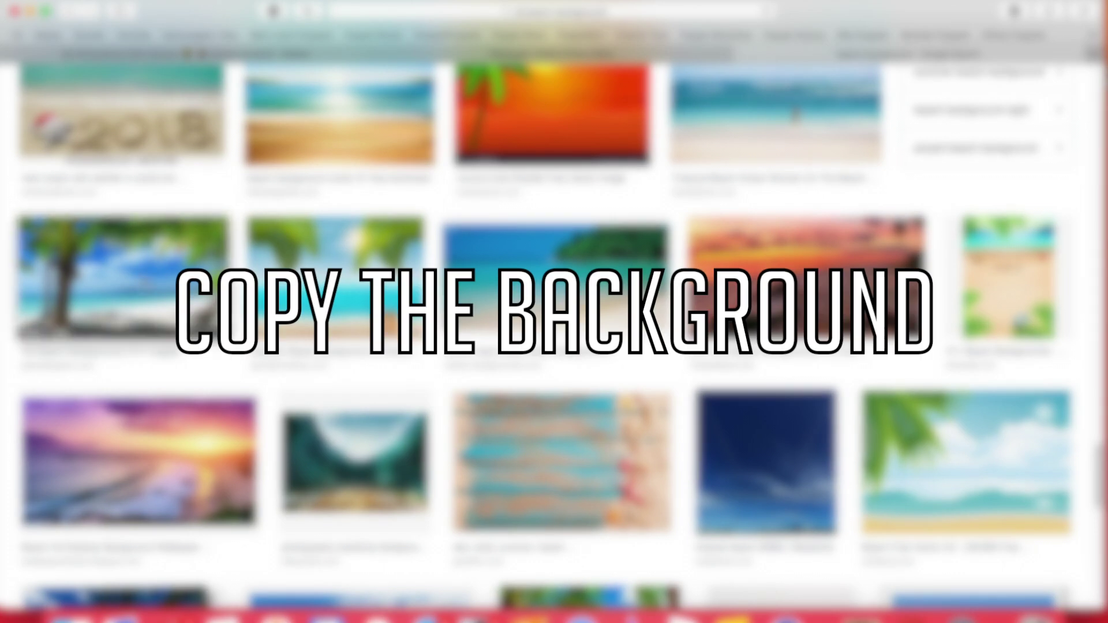
left_click(121, 276)
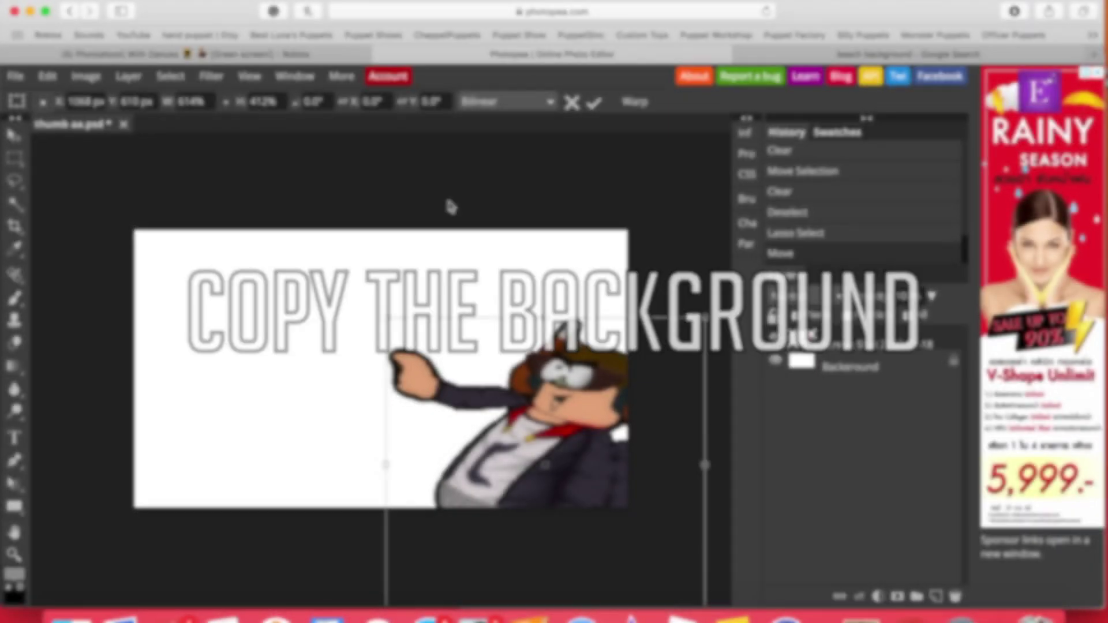
- Place the beach photo behind the avatar, delete the white Background, and add a 6 px white stroke
left_click_drag(526, 451, 415, 339)
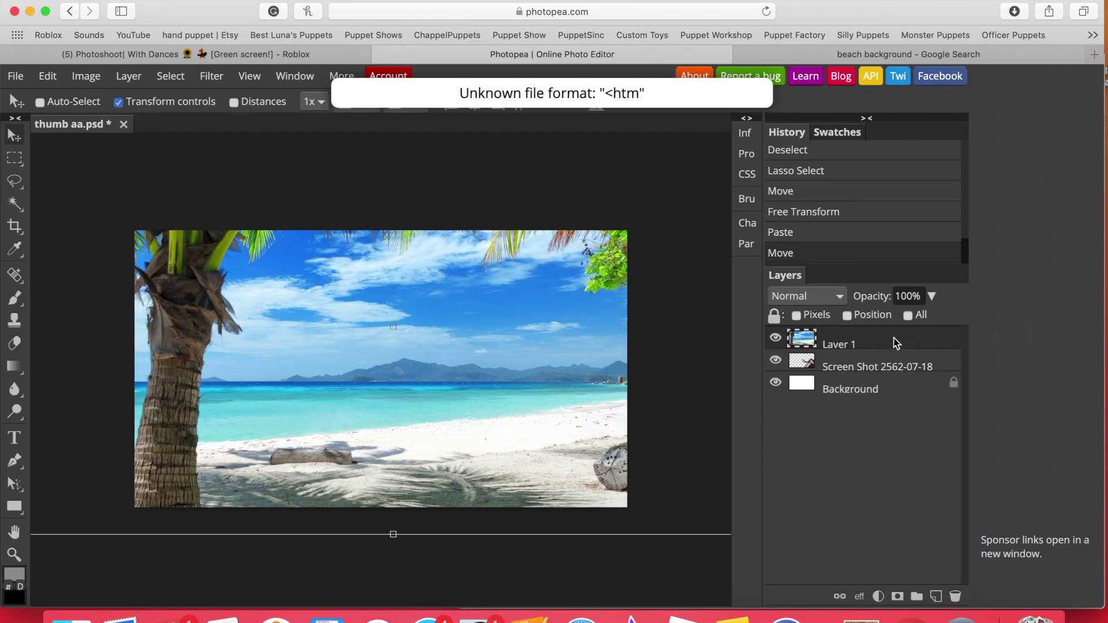
left_click_drag(865, 366, 866, 336)
left_click_drag(851, 389, 952, 597)
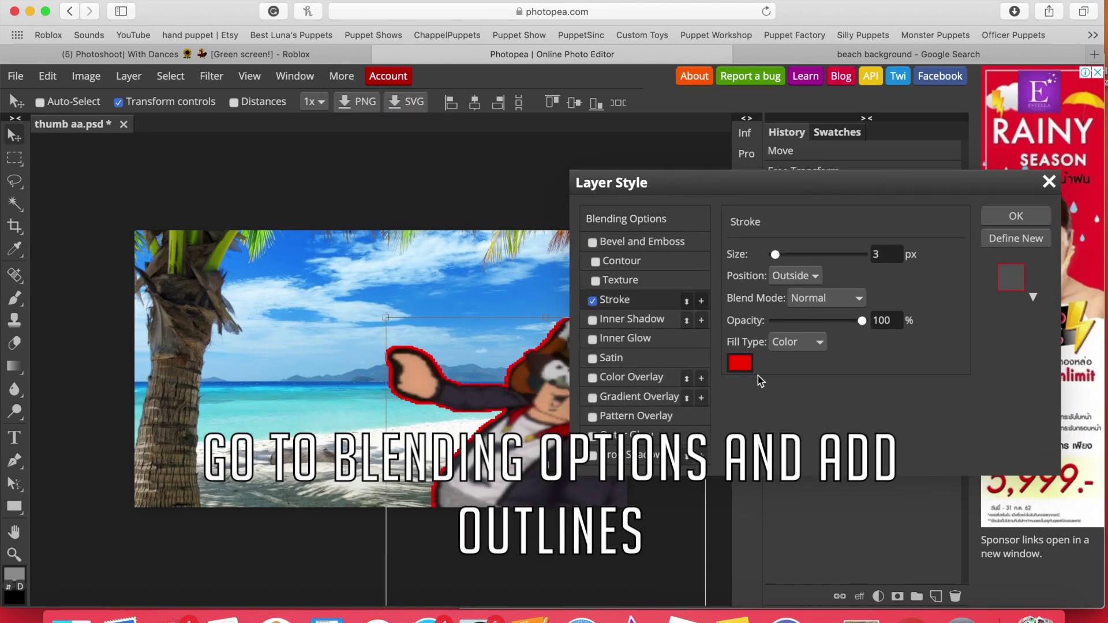
type("6")
key("Return")
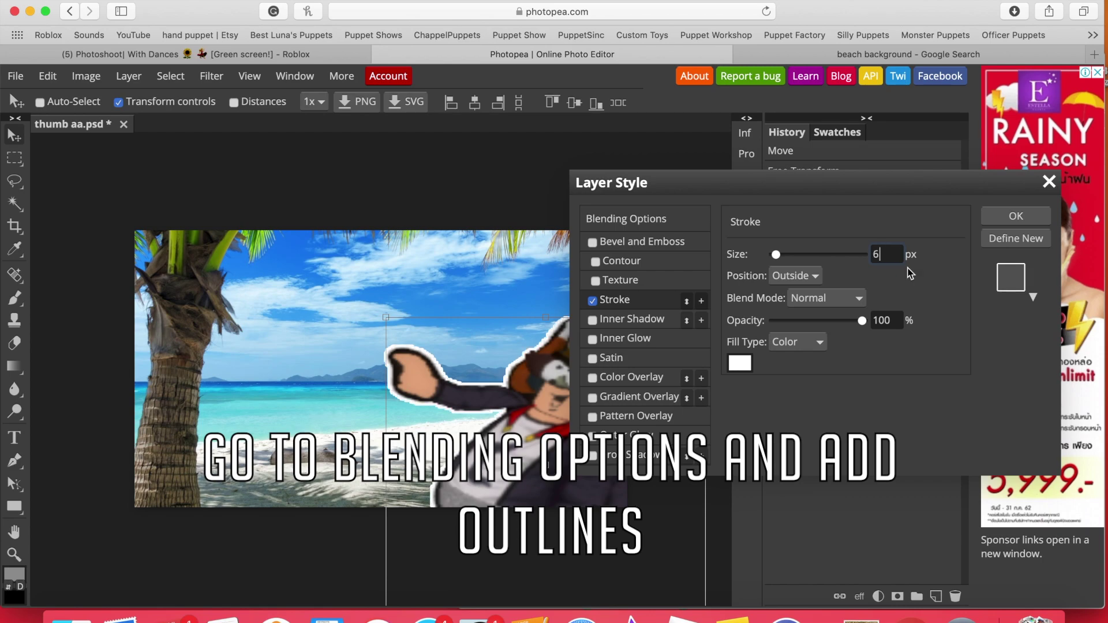
key("Return")
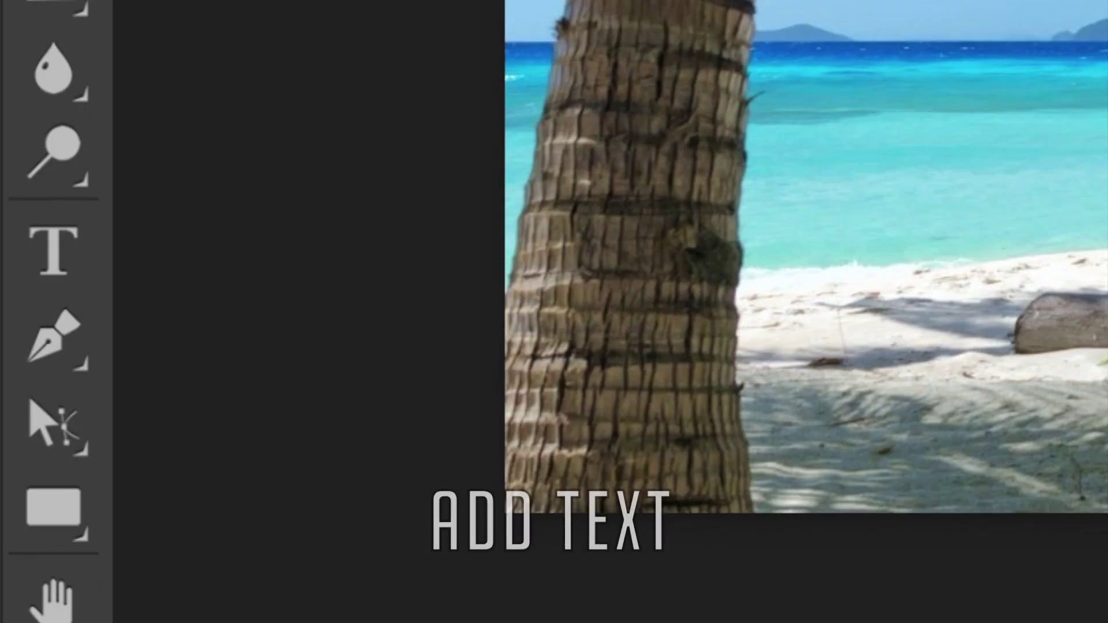
- Add a black 192 px 'VACATION' title in 'Beauty and the' font across the sky
left_click(14, 438)
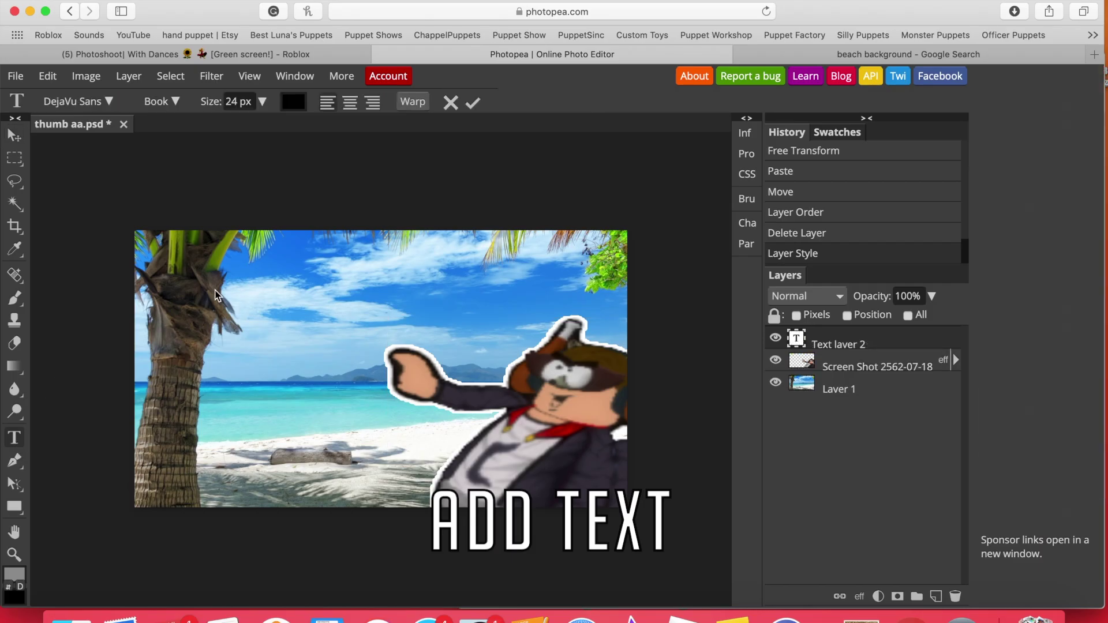
left_click(215, 295)
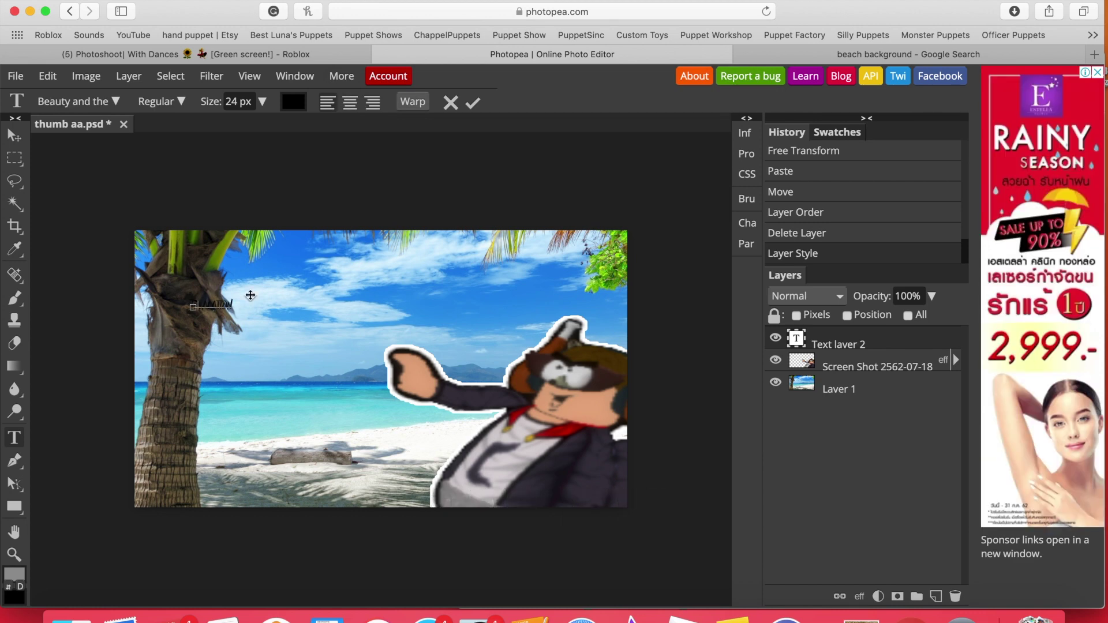
type("ADD TEXT")
left_click(262, 101)
left_click_drag(213, 125, 254, 125)
left_click(15, 135)
left_click_drag(365, 353, 360, 342)
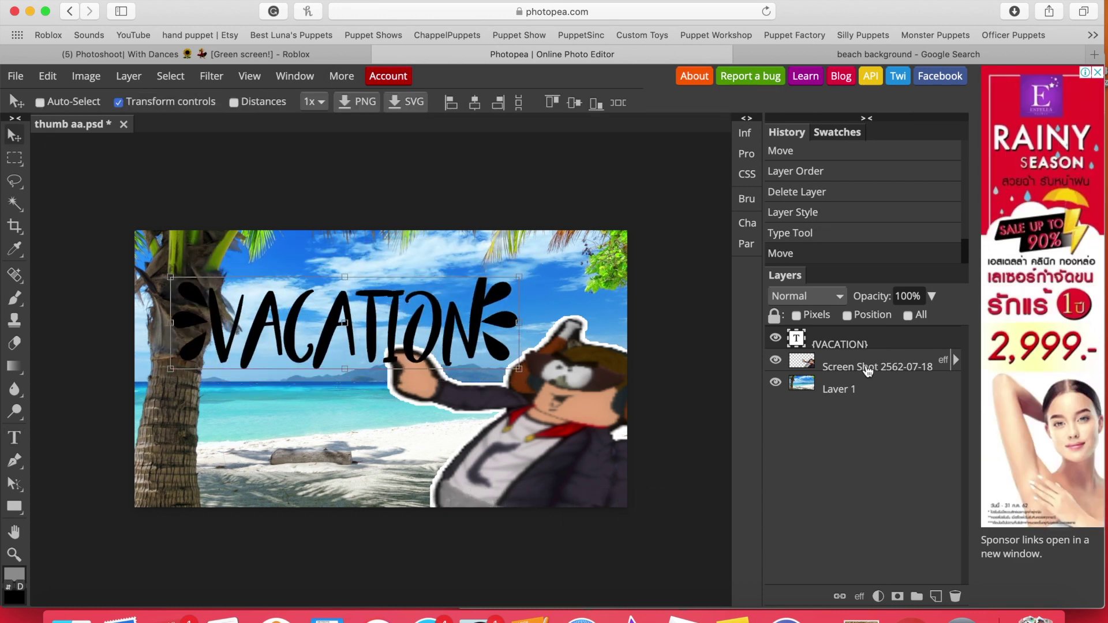
- Move the avatar down and right, then duplicate its layer
left_click(865, 366)
mouse_move(565, 447)
left_mouse_down()
mouse_move(582, 464)
mouse_move(299, 443)
left_mouse_up()
right_click(888, 367)
left_click(761, 242)
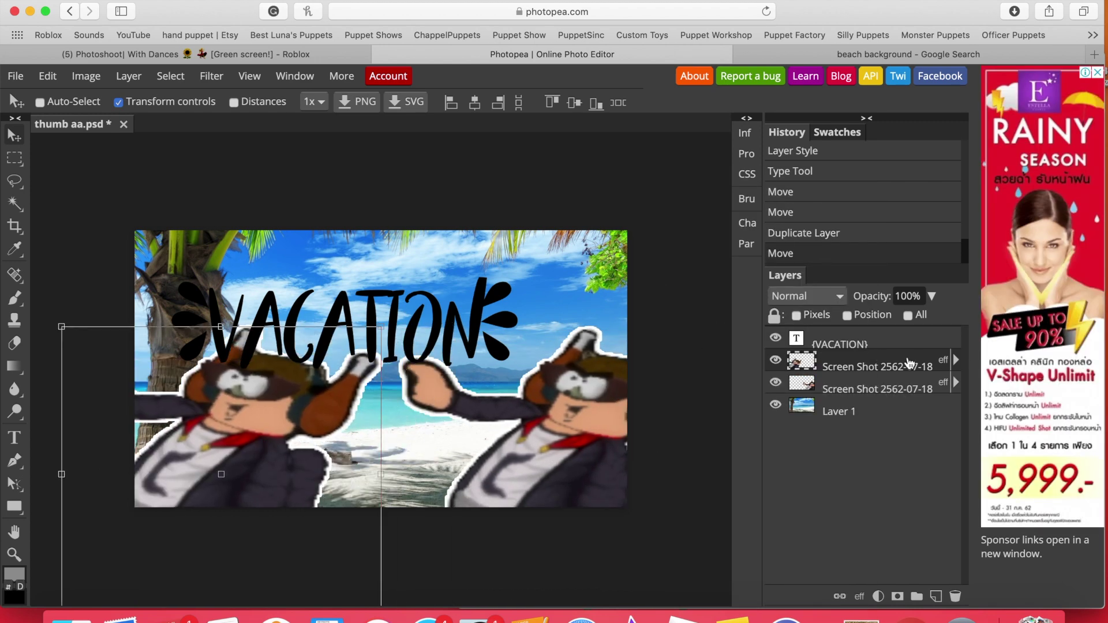
- Flip the duplicated avatar onto the left side and centre the VACATION title above both avatars
mouse_move(64, 476)
left_mouse_down()
mouse_move(256, 494)
mouse_move(230, 497)
left_mouse_up()
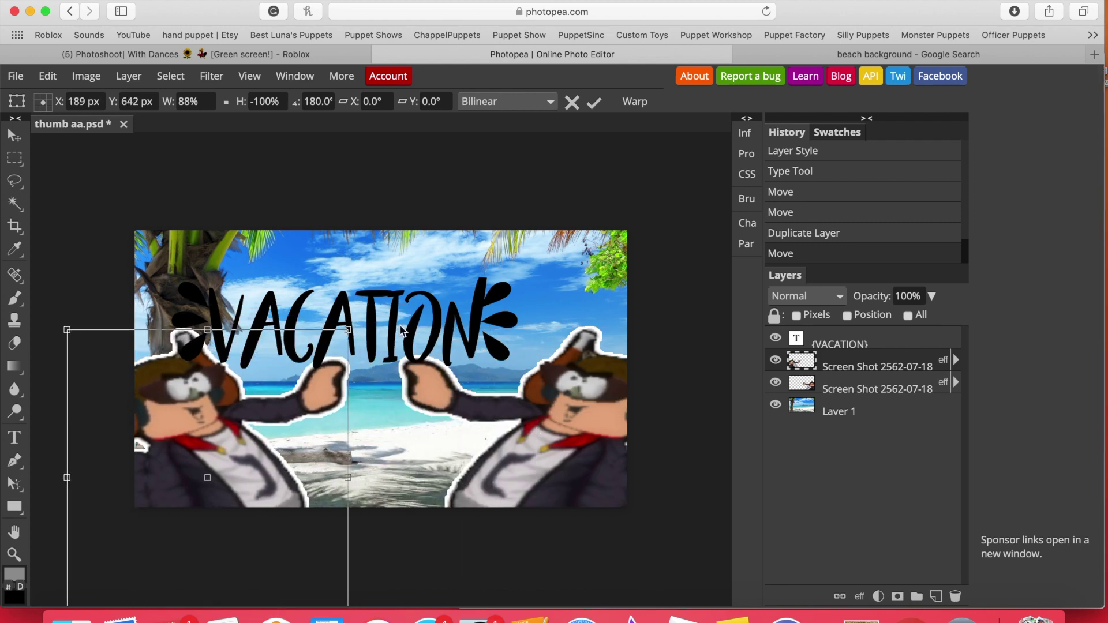
left_click(845, 345)
left_click_drag(322, 327, 369, 319)
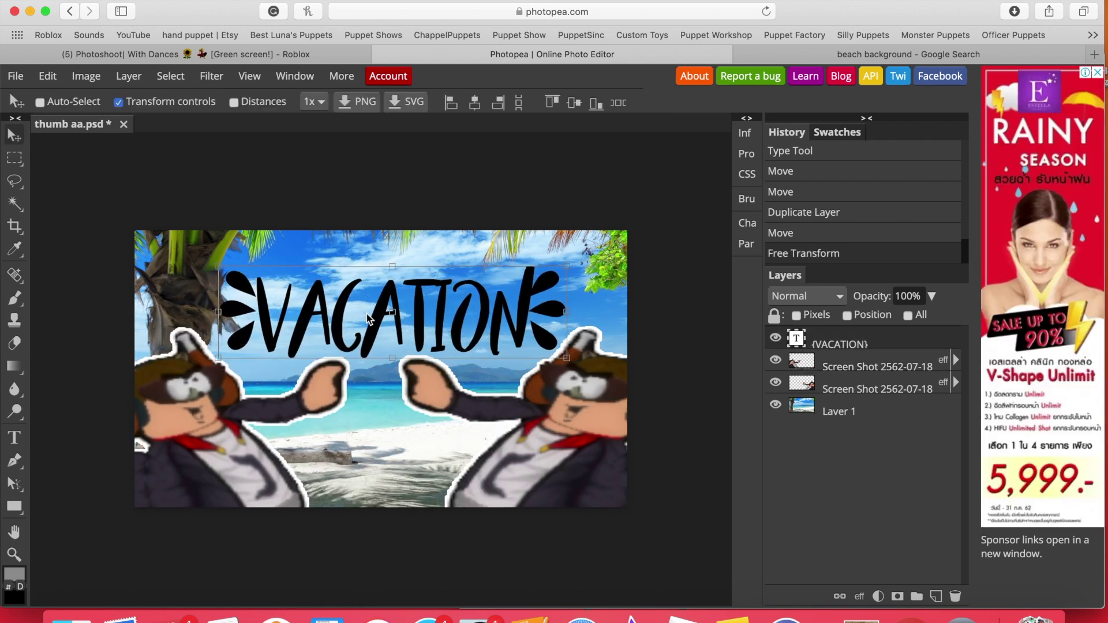
- Warp the VACATION title into an Arc, then shrink it and move it lower
left_click(171, 104)
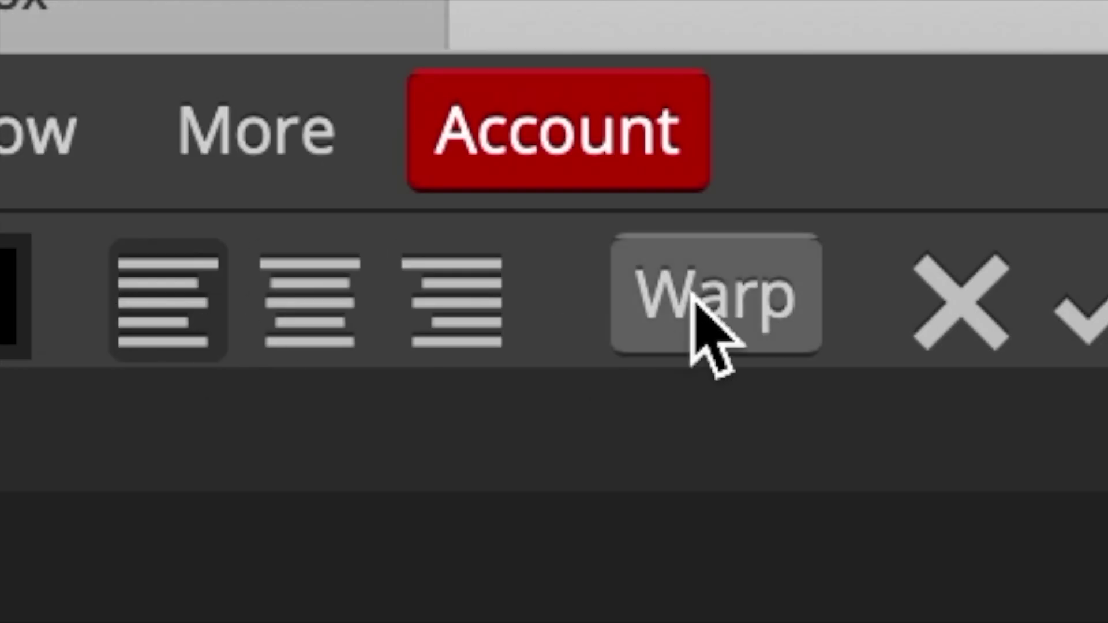
left_click(413, 103)
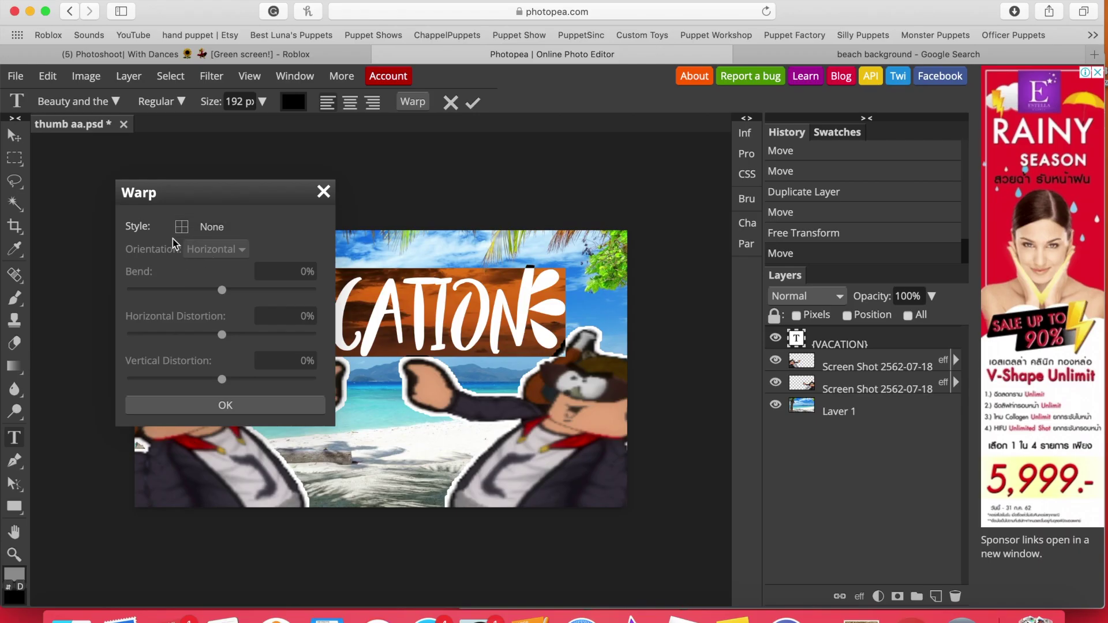
left_click(183, 228)
left_click(208, 276)
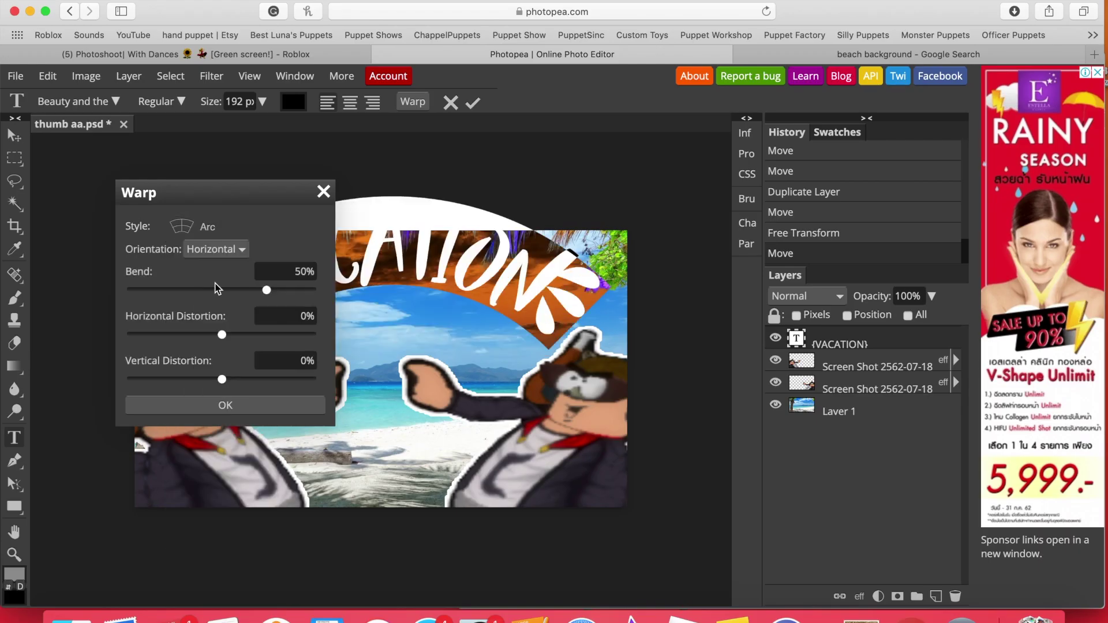
left_click(225, 405)
left_click(25, 138)
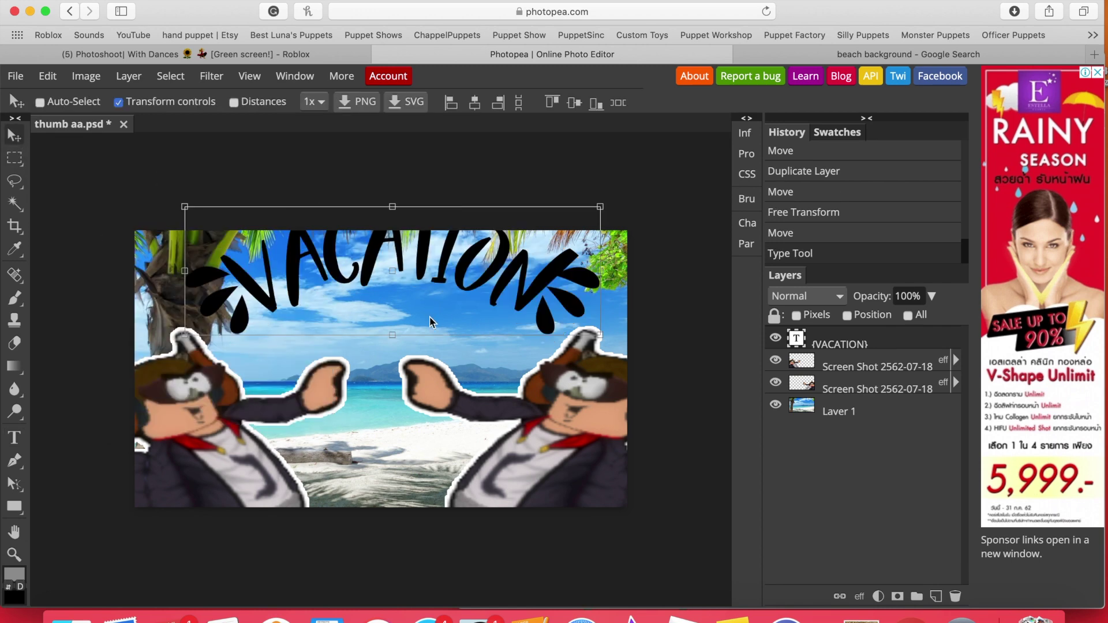
left_click_drag(376, 266, 375, 303)
mouse_move(597, 369)
left_mouse_down()
mouse_move(548, 349)
mouse_move(553, 369)
left_mouse_up()
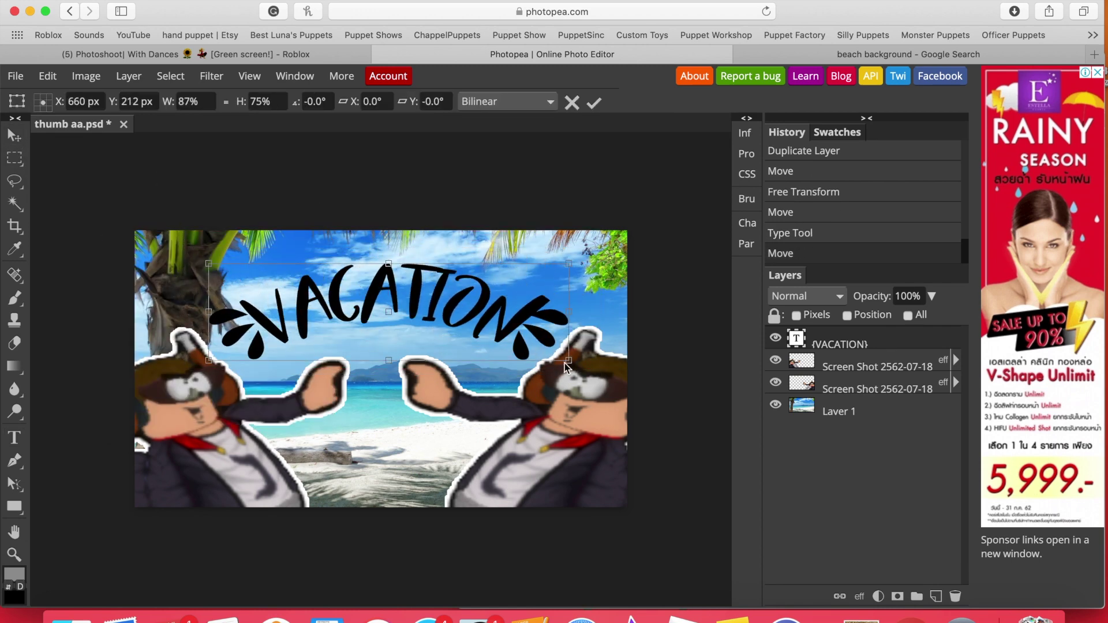
left_click_drag(461, 300, 505, 332)
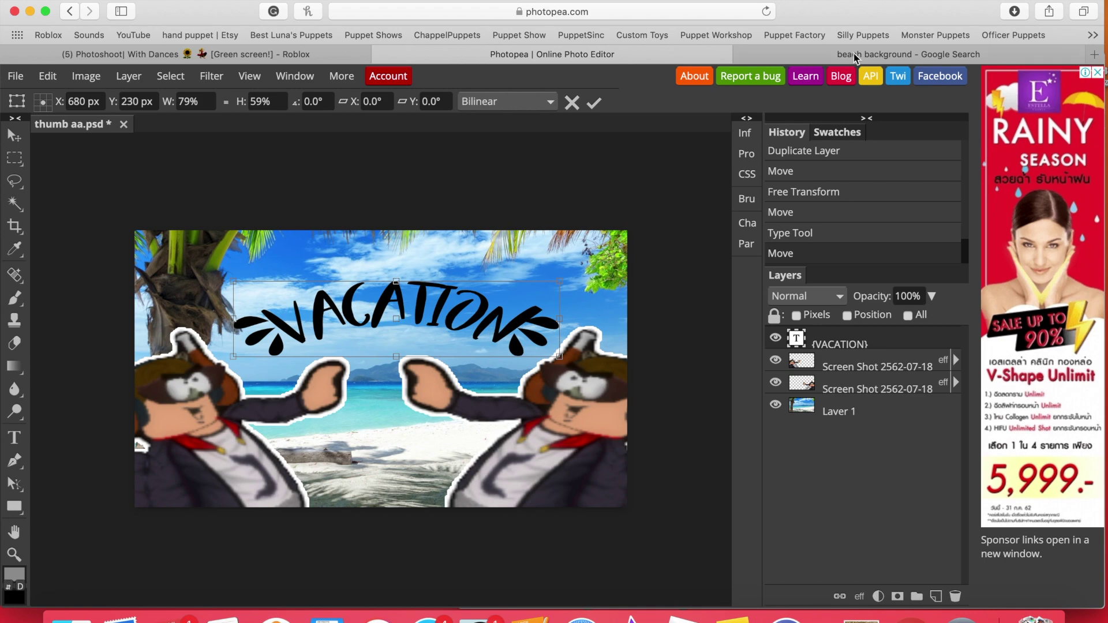
- Search Google Images for 'rainbow png' and copy a faint pastel rainbow image
left_click(856, 54)
left_click(554, 11)
type("rainbow png")
key("Return")
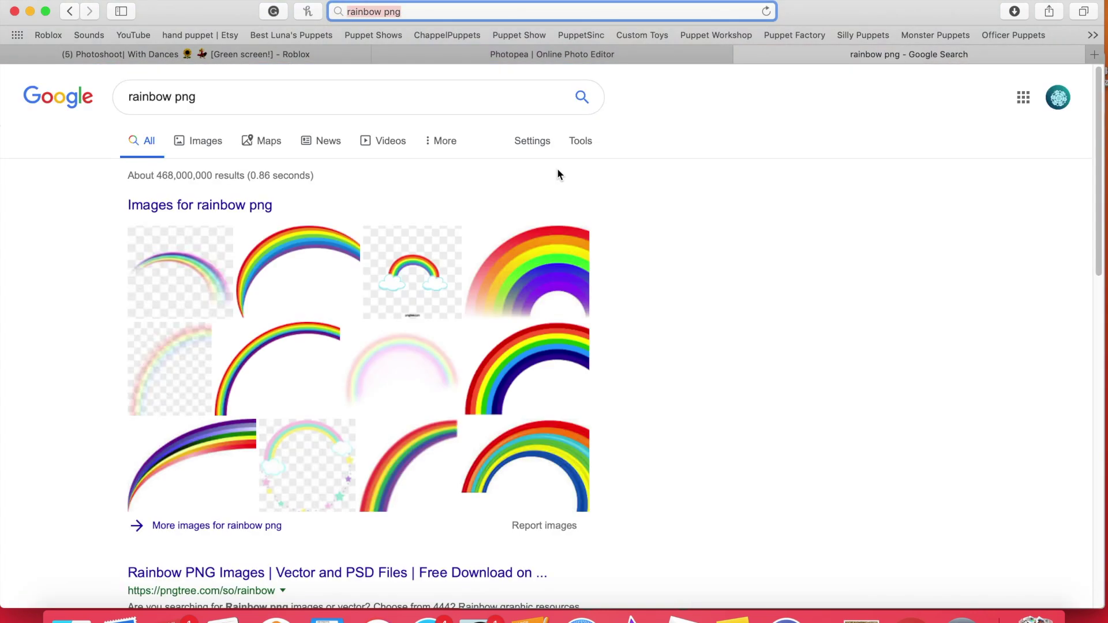
left_click(189, 145)
left_click(519, 484)
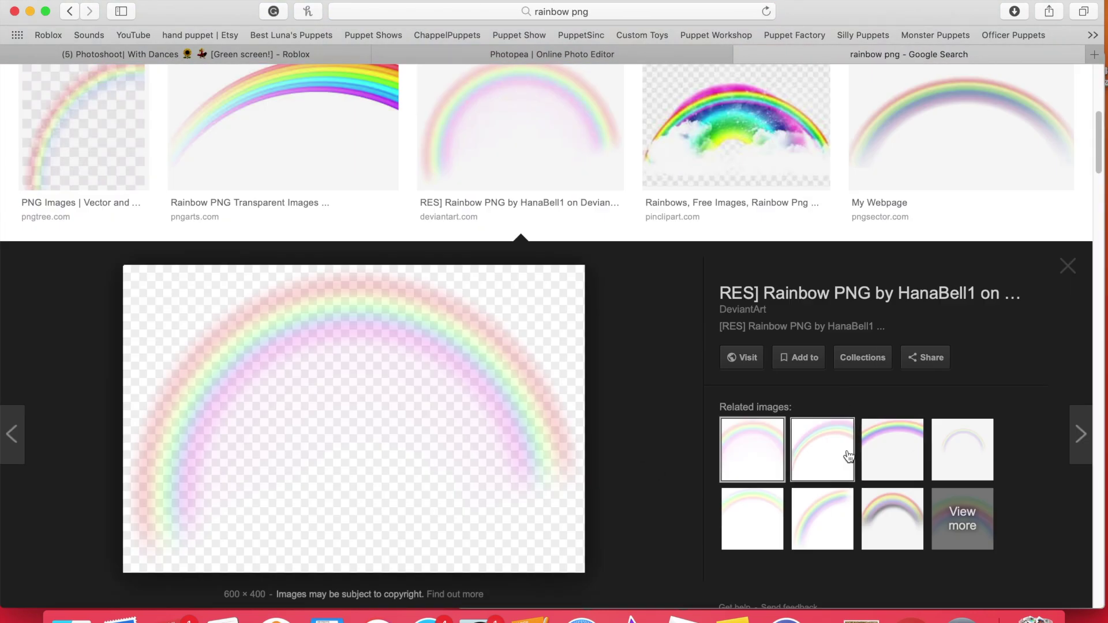
right_click(329, 447)
left_click(369, 573)
- Paste the rainbow, enlarge it across the beach sky, and move both avatar layers above it
left_click(552, 53)
key("super+v")
left_click_drag(323, 374, 358, 375)
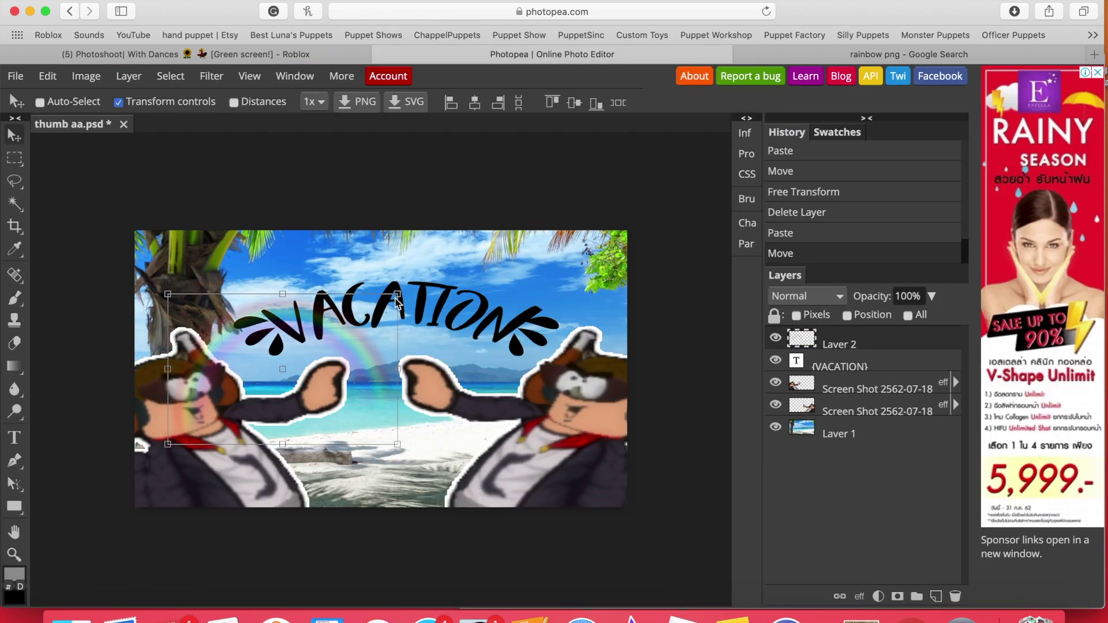
key("super+t")
left_click_drag(424, 410, 571, 490)
left_click_drag(420, 382, 459, 395)
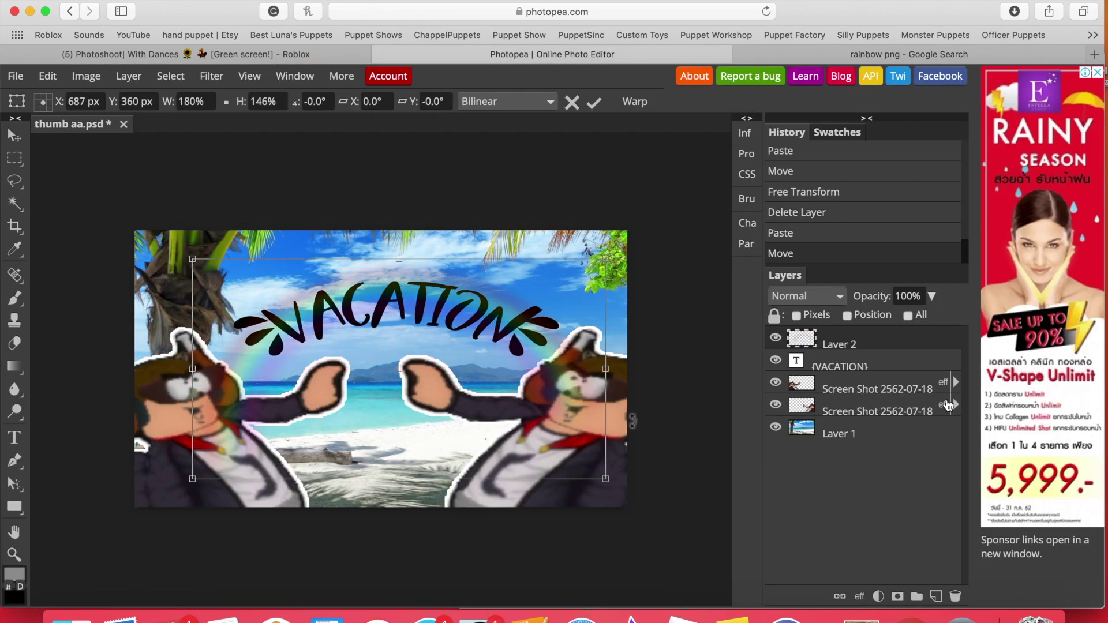
left_click_drag(850, 335, 850, 335)
left_click_drag(849, 405, 851, 369)
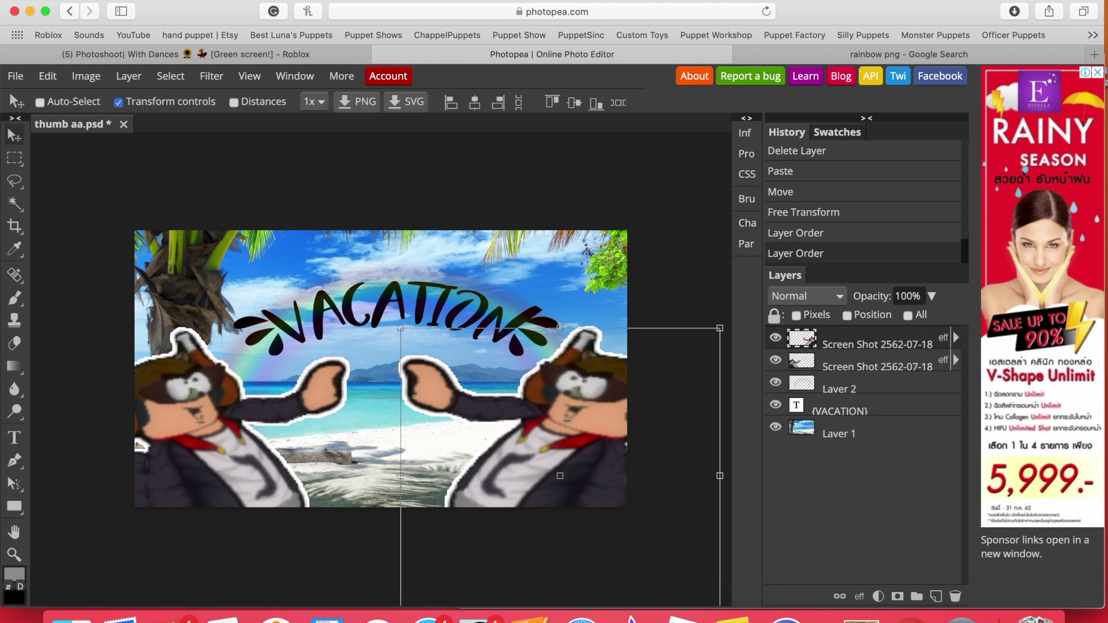
right_click(833, 411)
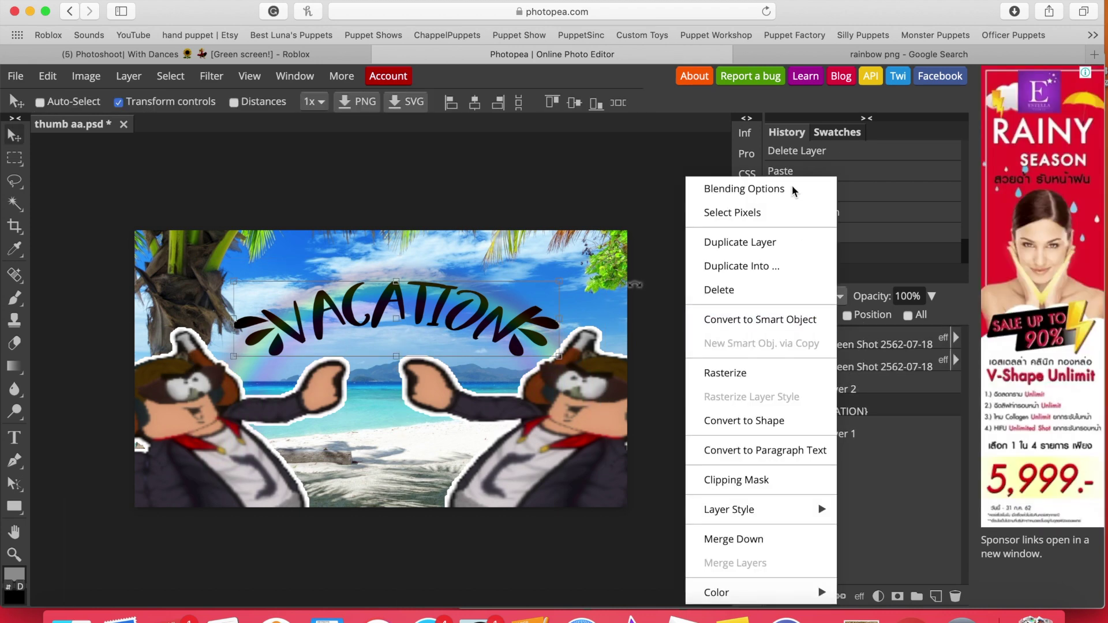
- Give the VACATION title a light pink colour fill and white outline in Blending Options
left_click(744, 187)
left_click_drag(396, 196, 917, 164)
left_click(673, 355)
left_click(987, 250)
left_click_drag(378, 198, 874, 173)
left_click(903, 351)
left_click_drag(731, 261, 660, 220)
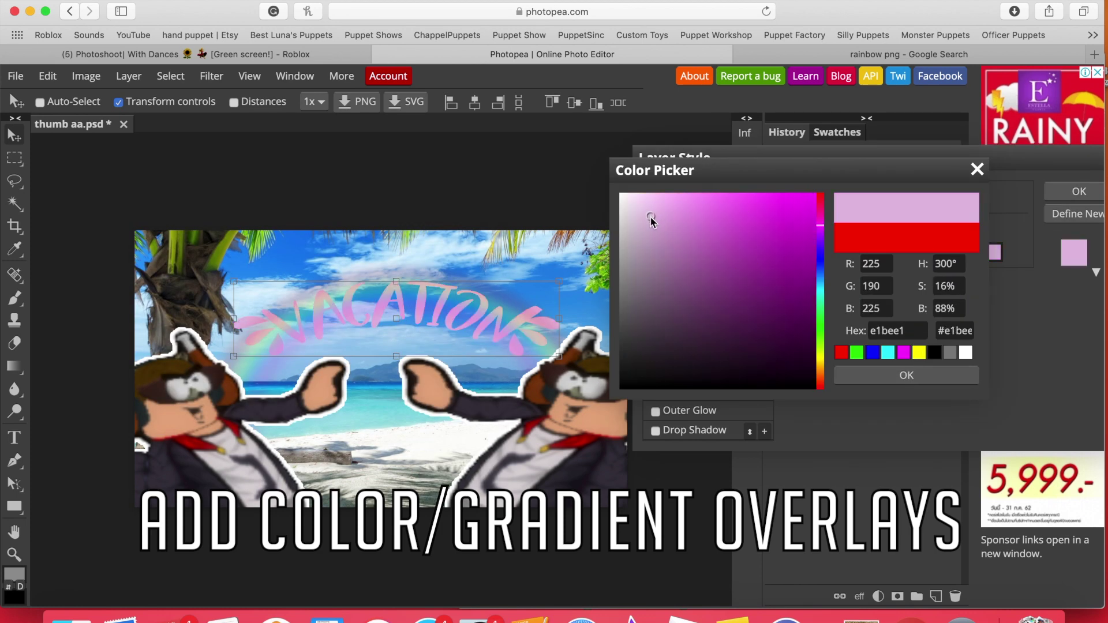
left_click(923, 376)
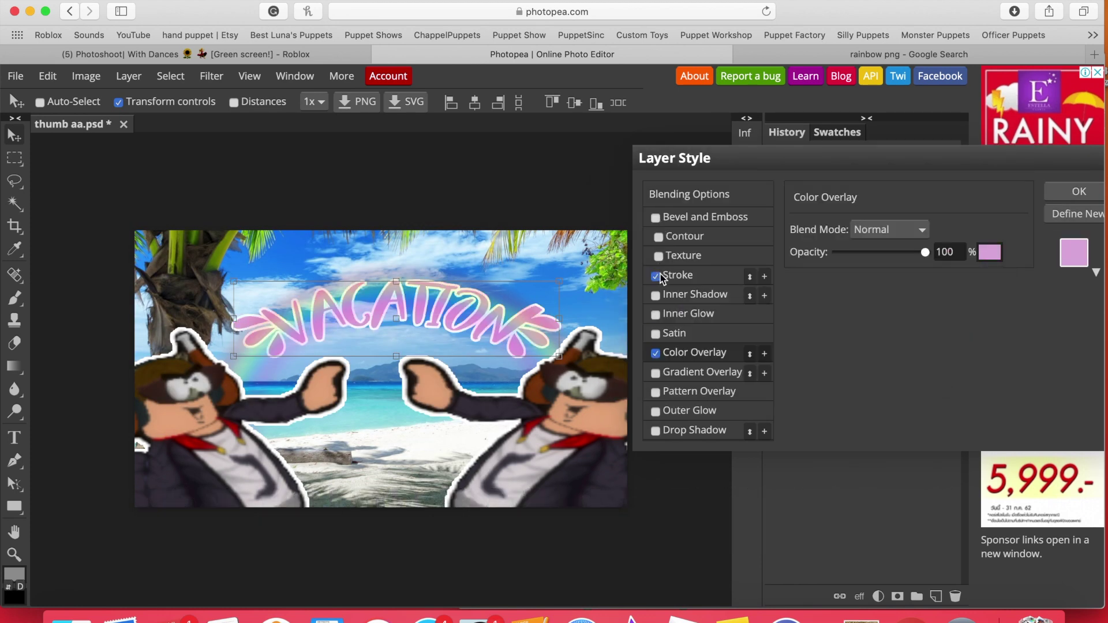
left_click(1069, 191)
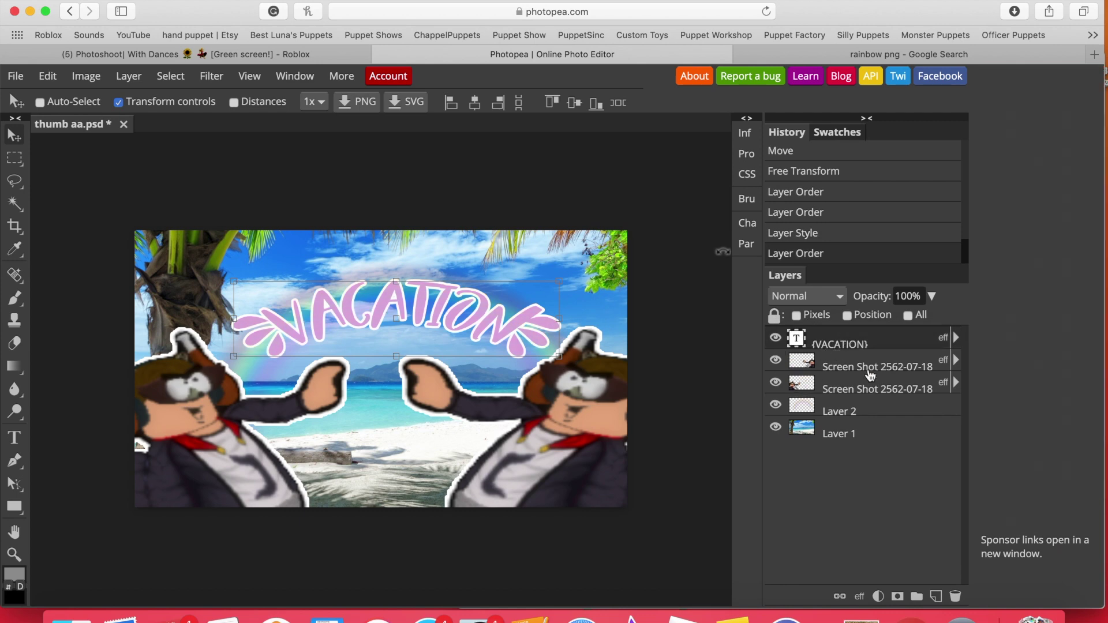
- Replace the title's pink colour fill with a Gradient Overlay and open the gradient editor
right_click(860, 344)
left_click(776, 189)
left_click(595, 390)
left_click(595, 409)
left_click(643, 408)
left_click(808, 307)
left_click_drag(347, 265, 846, 188)
- Set the first gradient stop to orange and add a yellow-orange stop
left_click(651, 350)
left_click(769, 420)
left_click(987, 222)
left_click(795, 446)
left_click(697, 349)
left_click(769, 420)
left_click(794, 557)
left_click(879, 559)
- Add a yellow stop at the right end and apply the orange-yellow gradient to the title
left_click(720, 349)
left_click(769, 420)
left_click_drag(98, 190, 699, 237)
left_click(849, 254)
left_click(940, 435)
left_click_drag(720, 350, 919, 349)
left_click(797, 449)
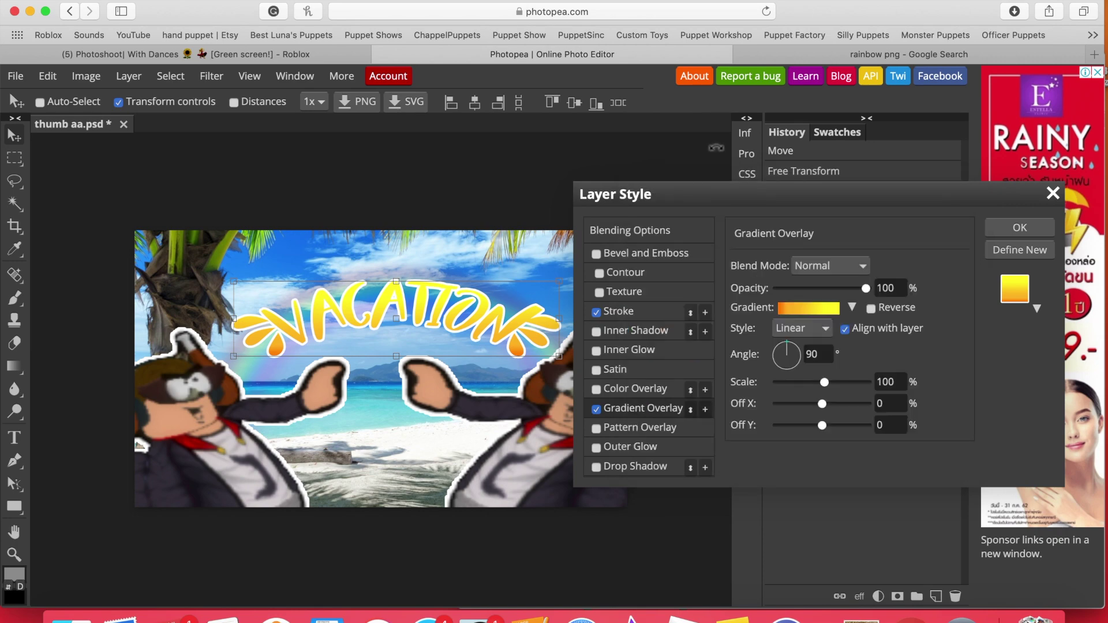
left_click(1080, 226)
- Check the avatar layer's style settings and close them without changes
double_click(923, 358)
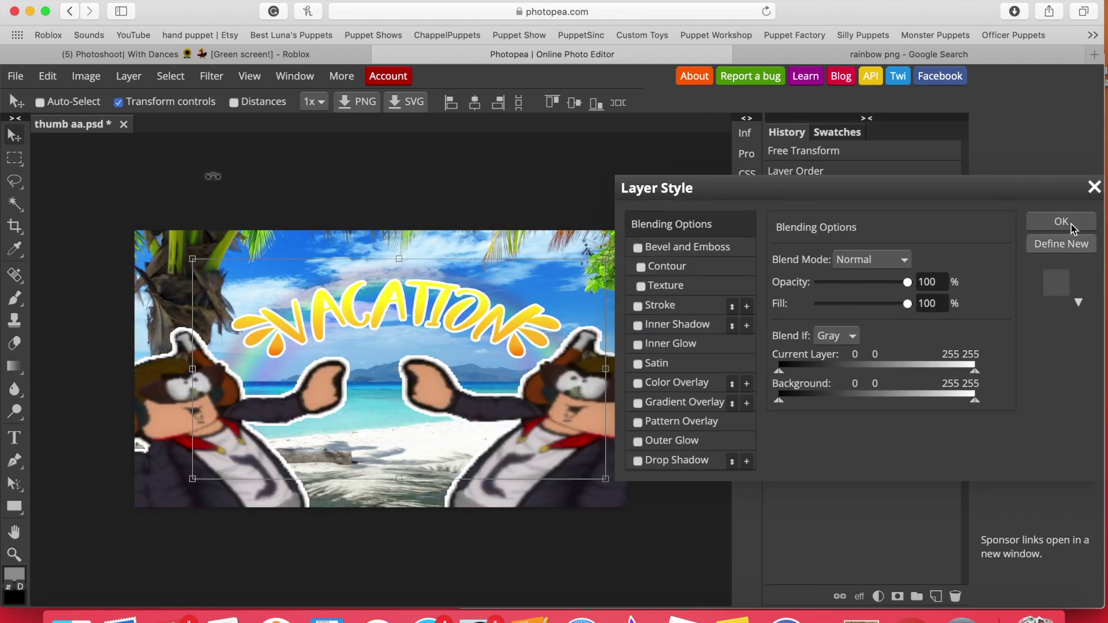
left_click(1061, 221)
left_click(19, 76)
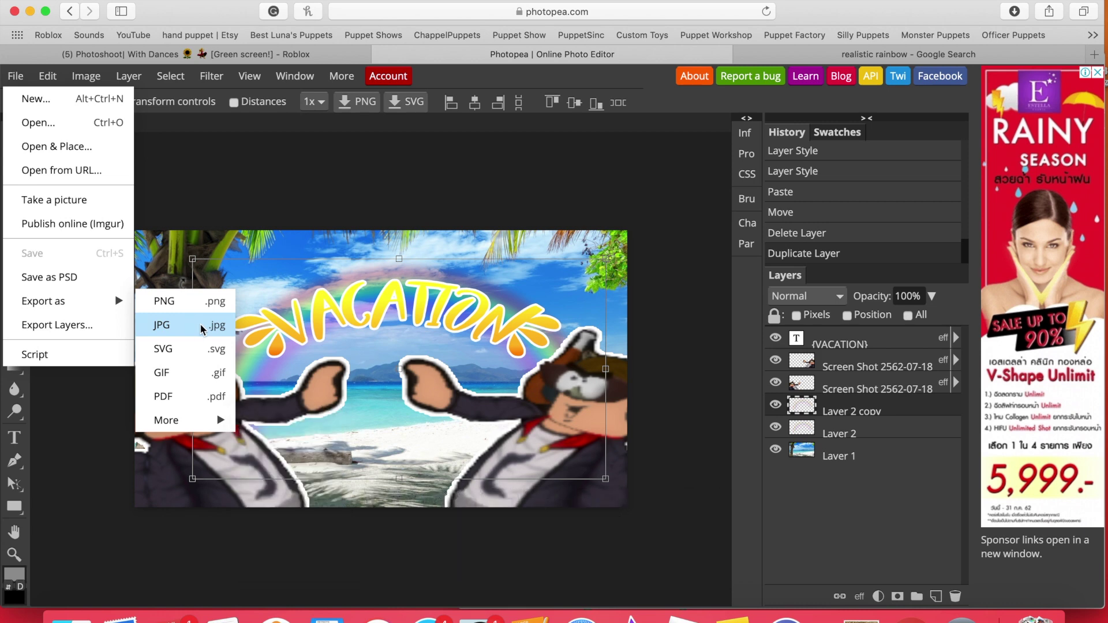
- Export the thumbnail as a JPG at 100% quality and save it
left_click(200, 323)
left_click_drag(627, 249, 705, 250)
left_click(566, 280)
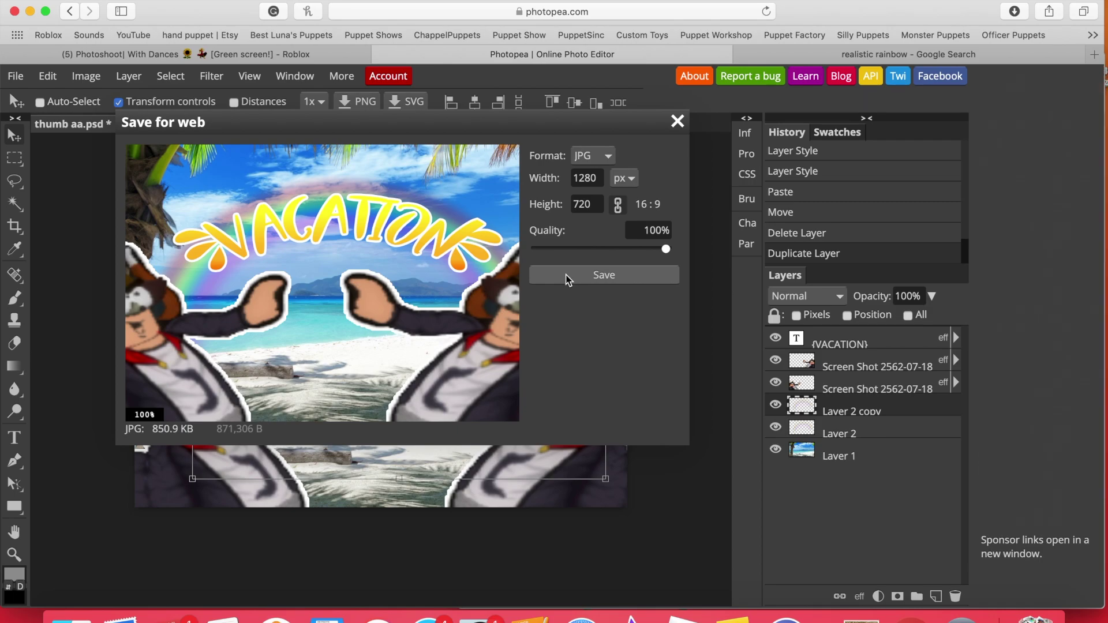